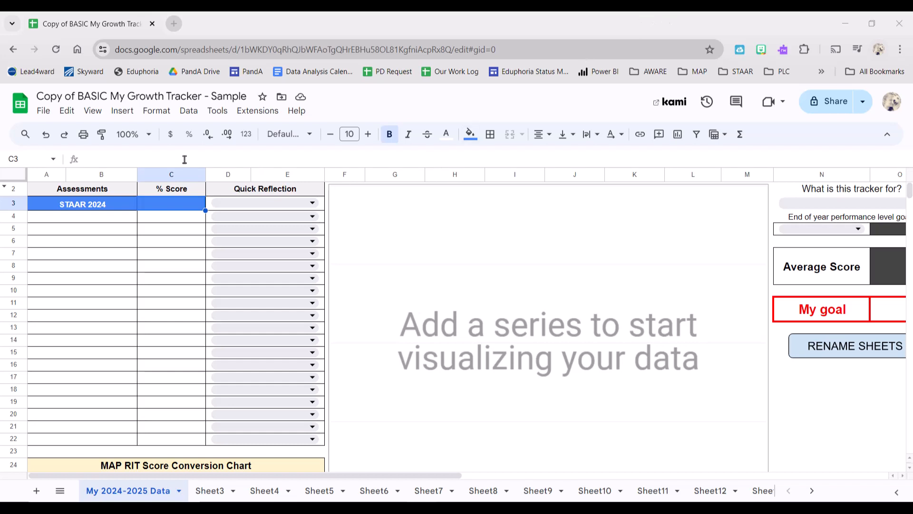
Step: Set the sheet's zoom level to 75%
{"action": "left_click", "coordinate": [150, 138]}
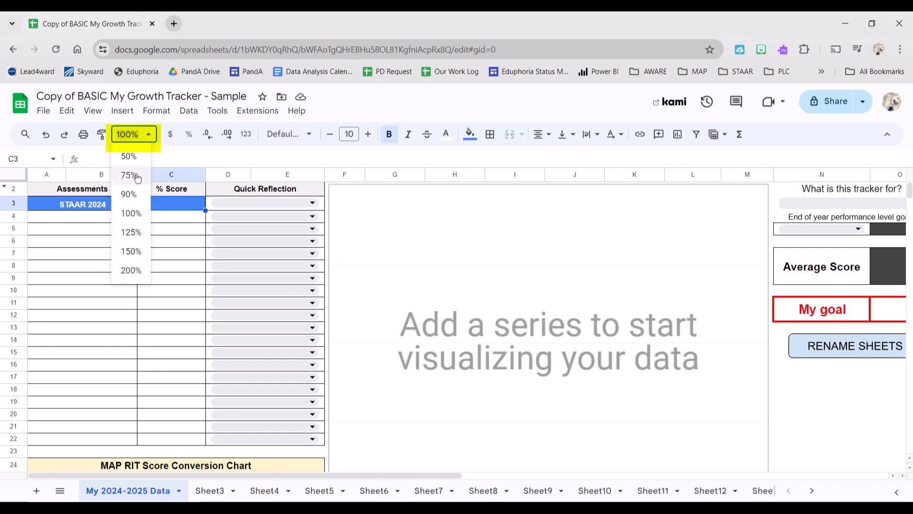
{"action": "left_click", "coordinate": [136, 177]}
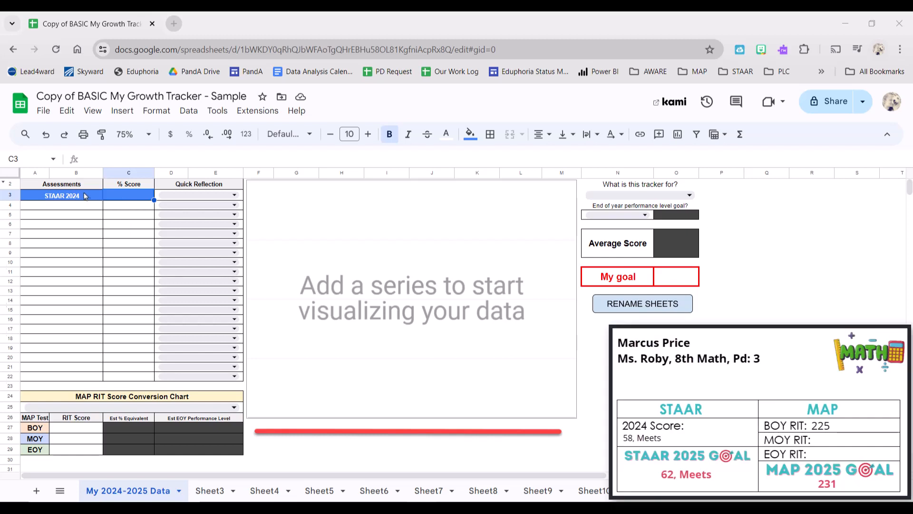
Step: Enter a % score of 58 for STAAR 2024 and set its quick reflection to Meets
{"action": "left_click", "coordinate": [78, 200]}
{"action": "left_click", "coordinate": [114, 200]}
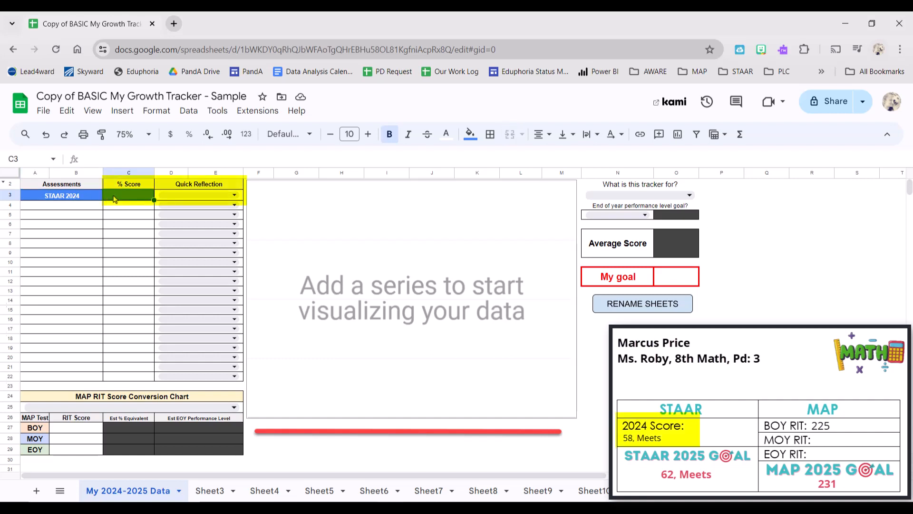
{"action": "type", "text": "58"}
{"action": "key", "text": "Tab"}
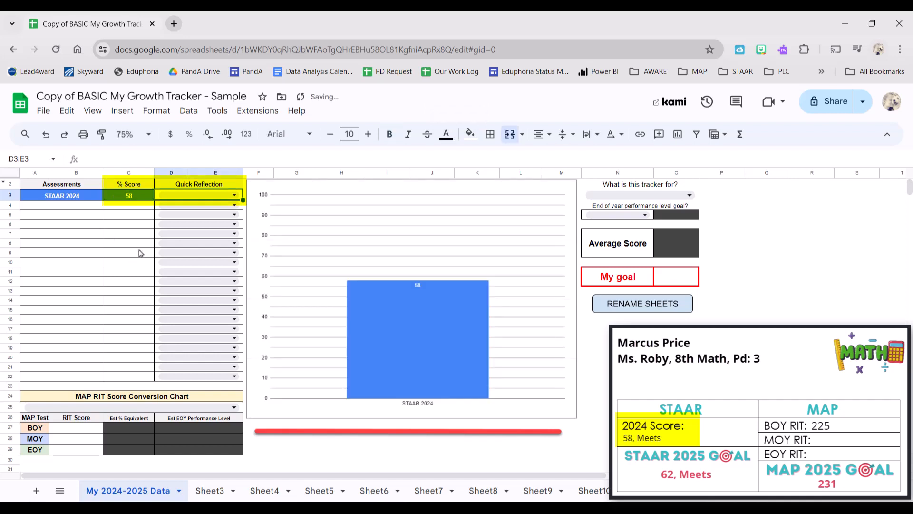
{"action": "left_click", "coordinate": [234, 195]}
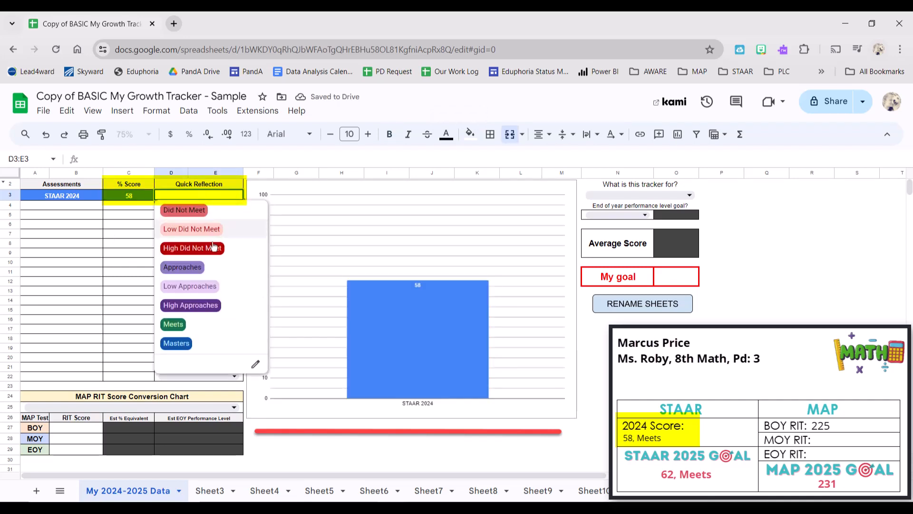
{"action": "left_click", "coordinate": [173, 325]}
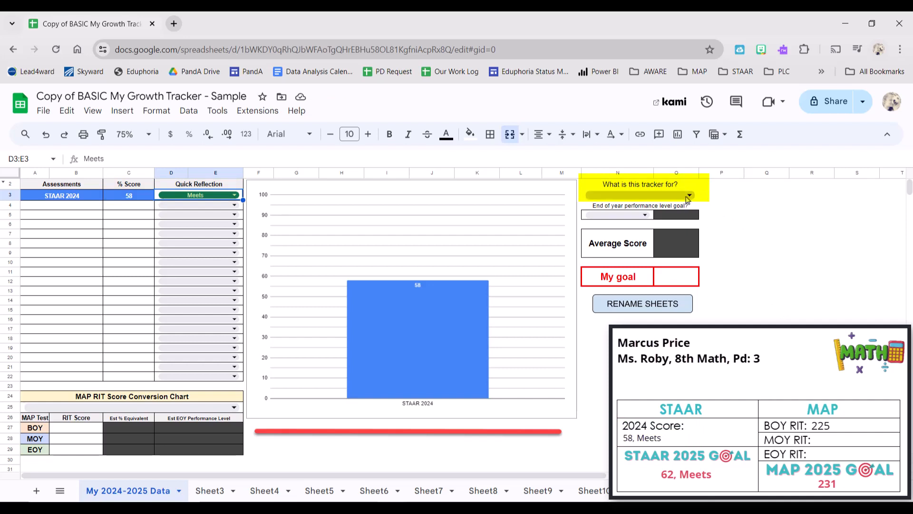
Step: Set the tracker's subject to Math Grade 8 and its end-of-year performance level goal to Meets
{"action": "left_click", "coordinate": [688, 196]}
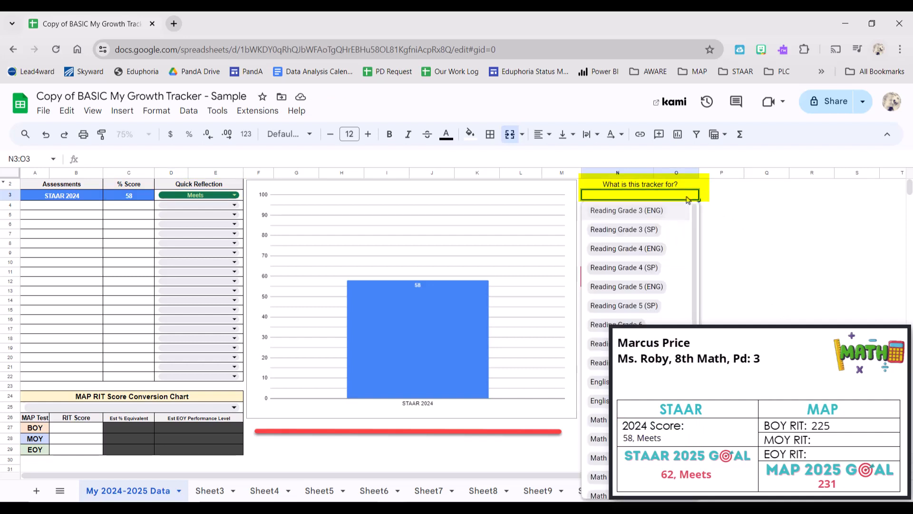
{"action": "scroll", "coordinate": [661, 237], "scroll_direction": "down", "scroll_amount": 2}
{"action": "scroll", "coordinate": [661, 237], "scroll_direction": "down", "scroll_amount": 3}
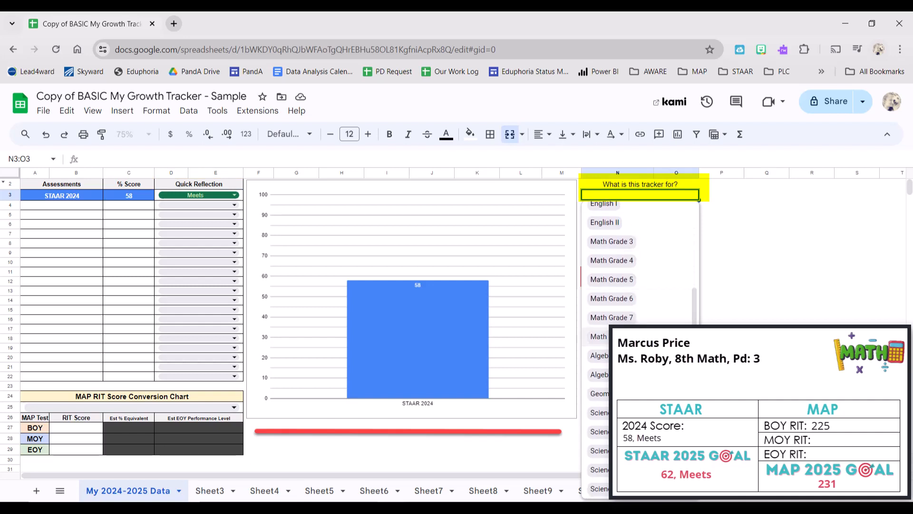
{"action": "left_click", "coordinate": [614, 336]}
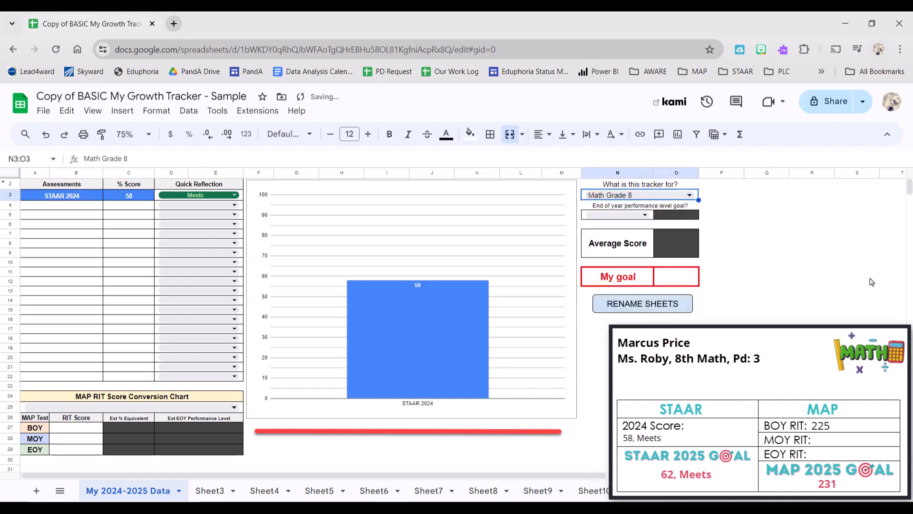
{"action": "left_click", "coordinate": [646, 215]}
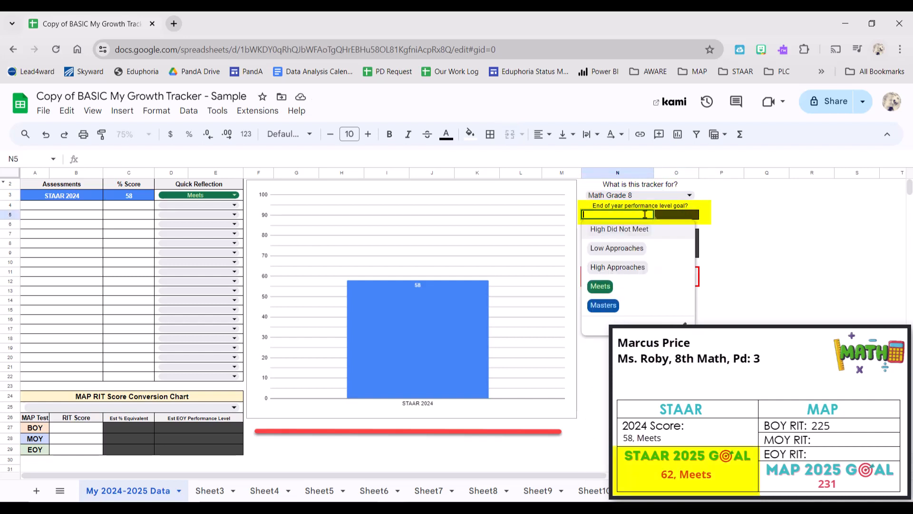
{"action": "left_click", "coordinate": [600, 287]}
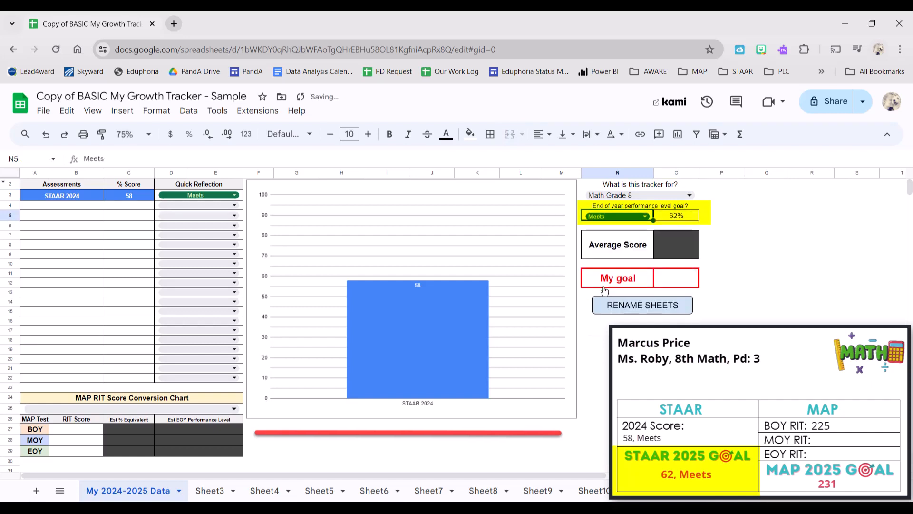
{"action": "left_click", "coordinate": [765, 206]}
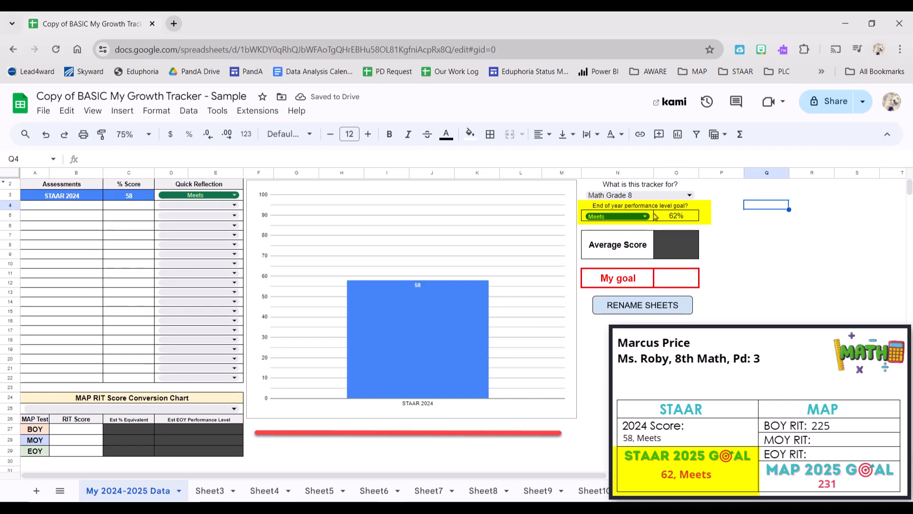
{"action": "left_click", "coordinate": [692, 217]}
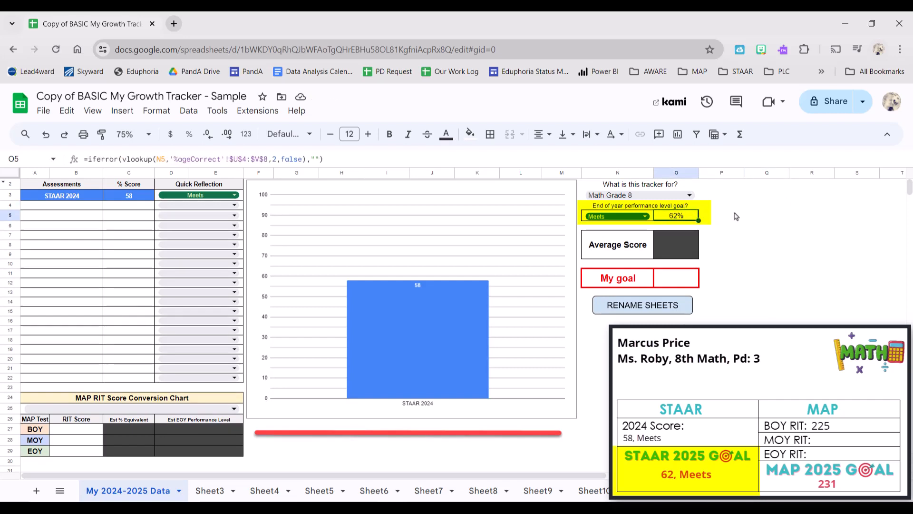
{"action": "left_click", "coordinate": [736, 216]}
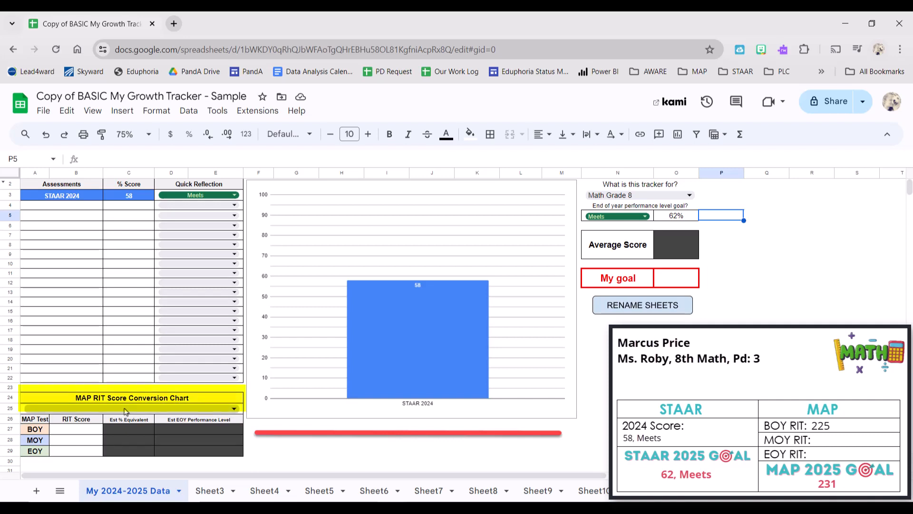
Step: Set the MAP RIT Score Conversion Chart to Math Grade 8 and enter a BOY RIT score of 225
{"action": "left_click", "coordinate": [126, 409]}
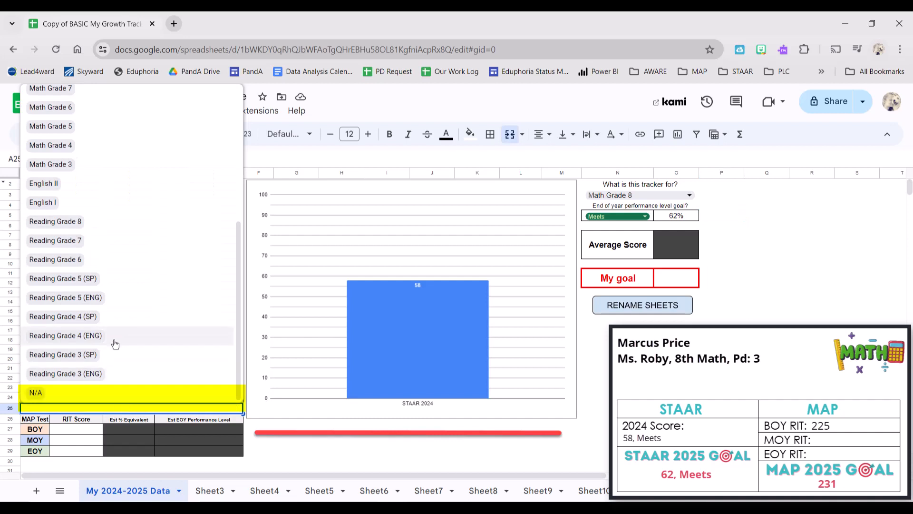
{"action": "scroll", "coordinate": [114, 344], "scroll_direction": "up", "scroll_amount": 3}
{"action": "scroll", "coordinate": [114, 343], "scroll_direction": "up", "scroll_amount": 2}
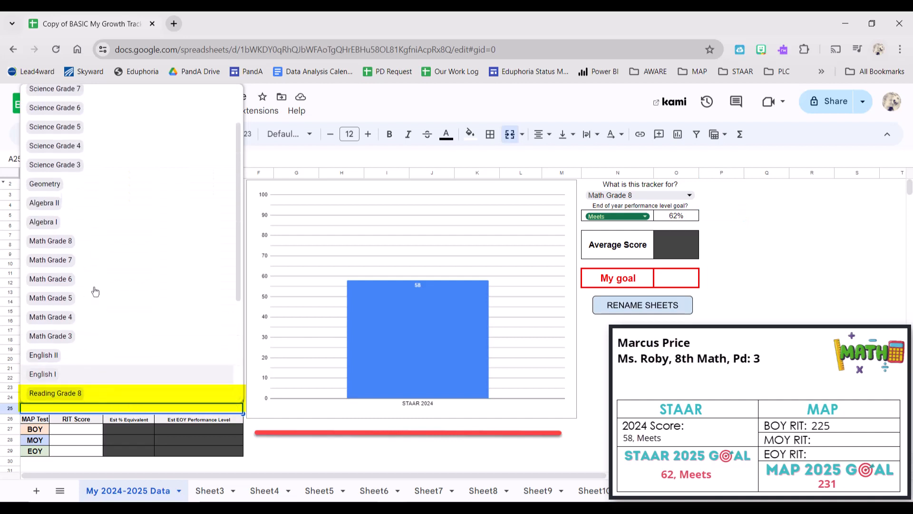
{"action": "left_click", "coordinate": [57, 248]}
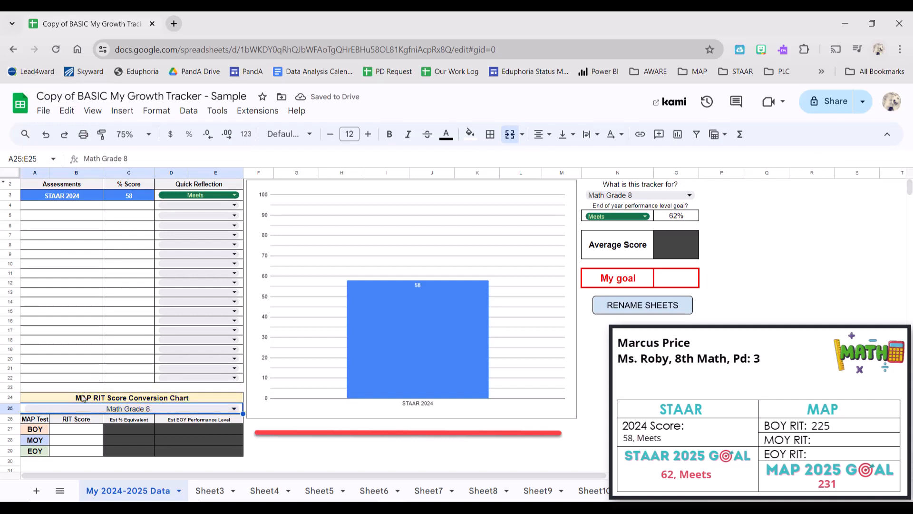
{"action": "left_click", "coordinate": [78, 431]}
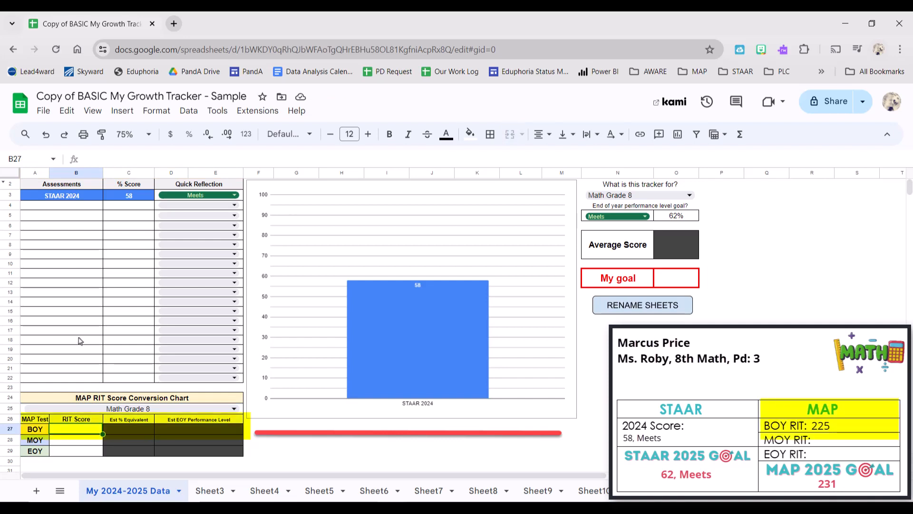
{"action": "type", "text": "225"}
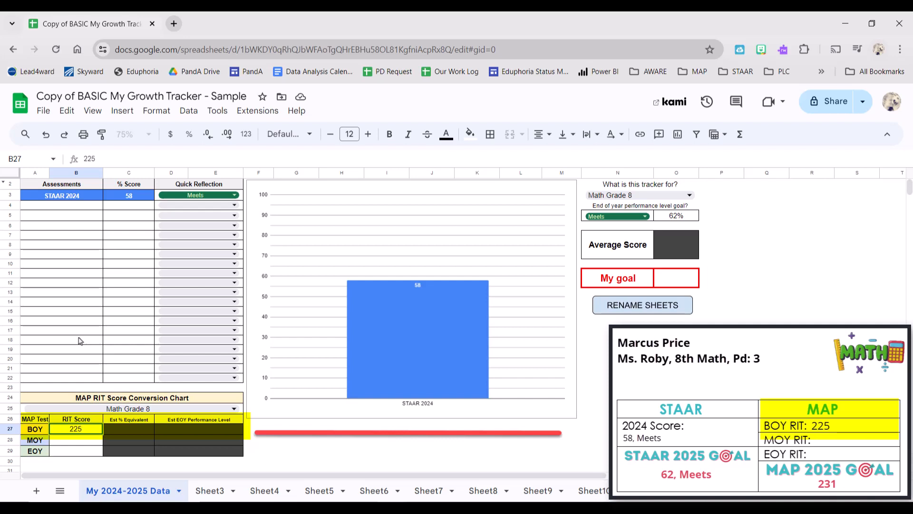
{"action": "key", "text": "Return"}
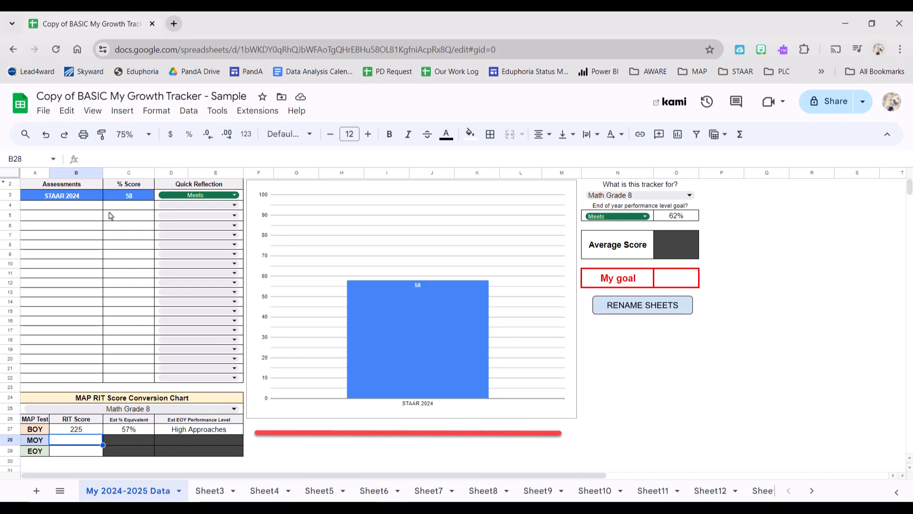
Step: Add a MAP BOY assessment below STAAR 2024 with a % score of 57 and the quick reflection Almost there
{"action": "left_click", "coordinate": [54, 208]}
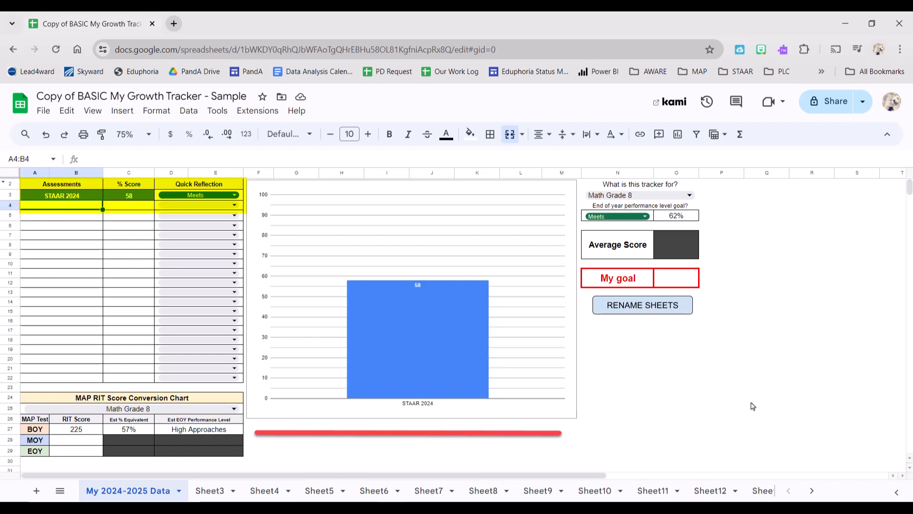
{"action": "type", "text": "MAP BOY"}
{"action": "key", "text": "Tab"}
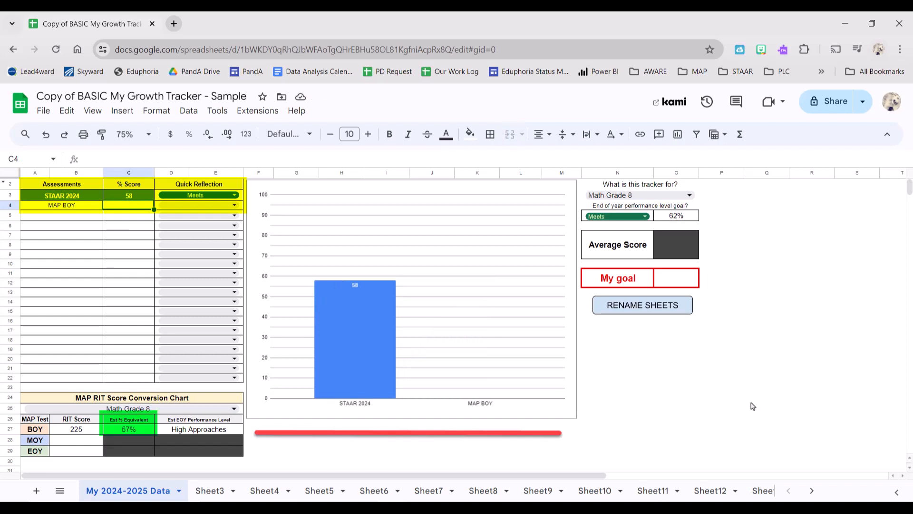
{"action": "type", "text": "57"}
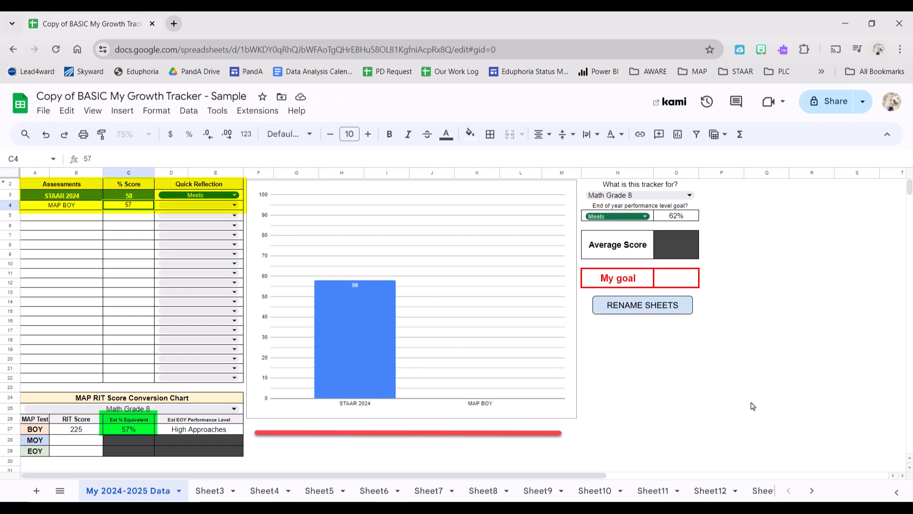
{"action": "key", "text": "Tab"}
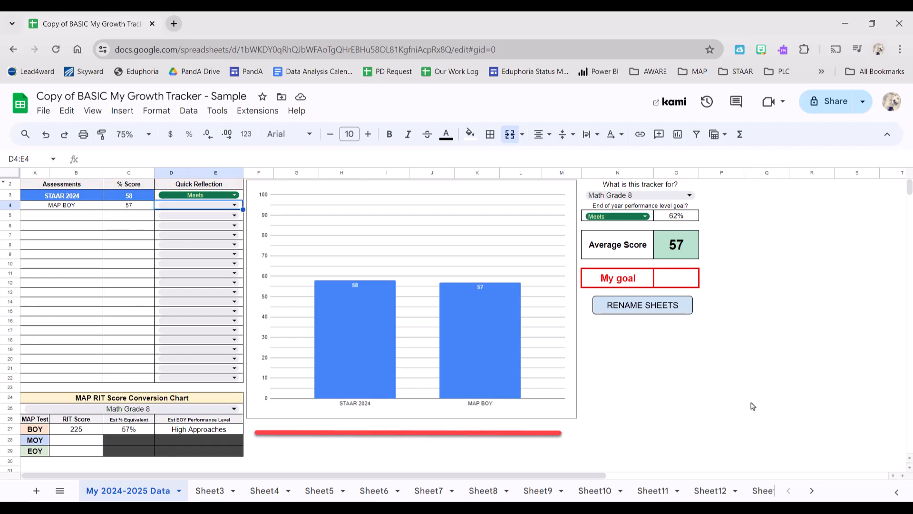
{"action": "left_click", "coordinate": [234, 207]}
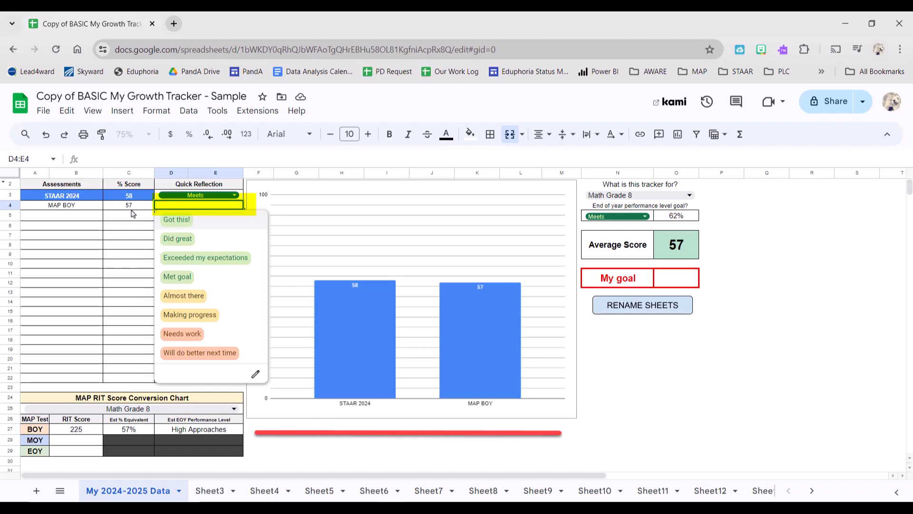
{"action": "left_click", "coordinate": [190, 296]}
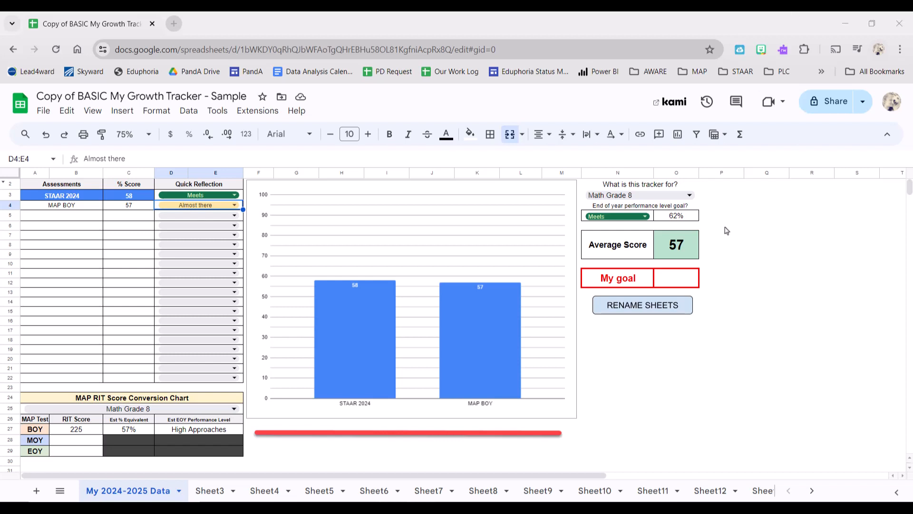
Step: Enter 65 as the My goal value
{"action": "left_click", "coordinate": [685, 277]}
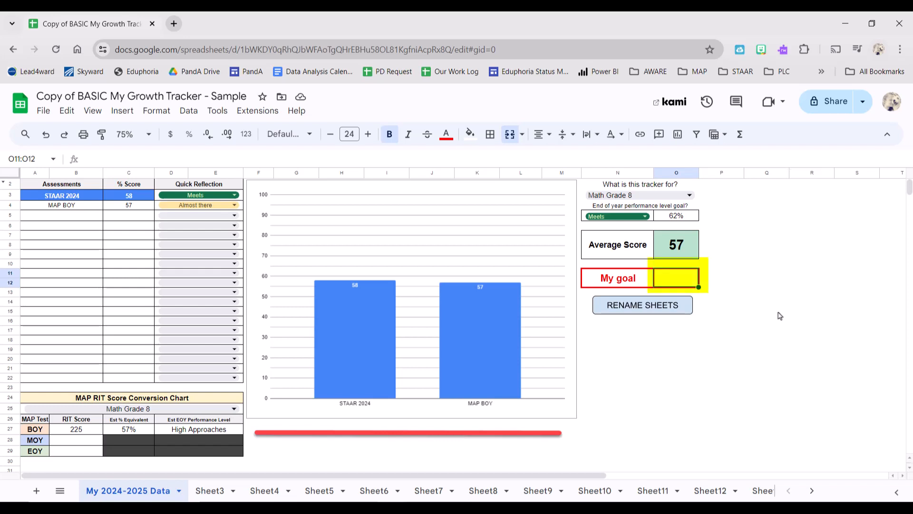
{"action": "type", "text": "65"}
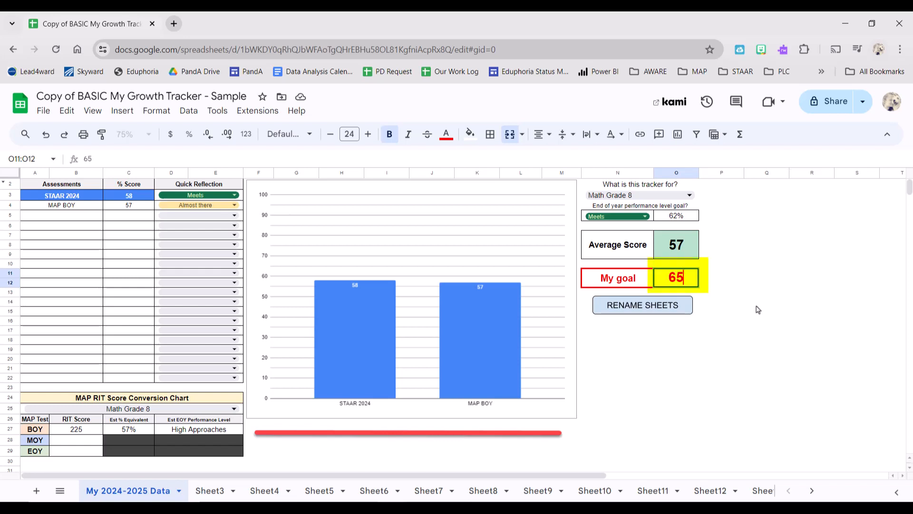
{"action": "key", "text": "Return"}
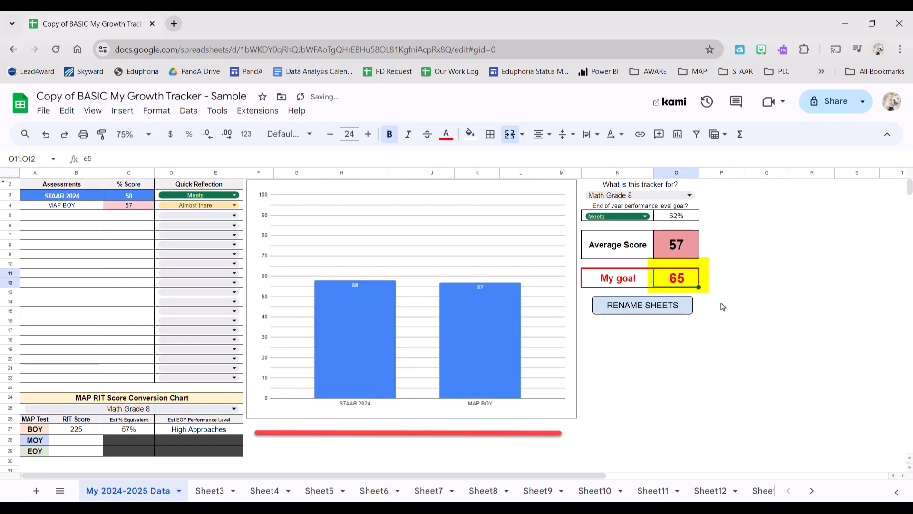
Step: Add Unit 1 to the assessments list in the row below MAP BOY
{"action": "left_click", "coordinate": [54, 222]}
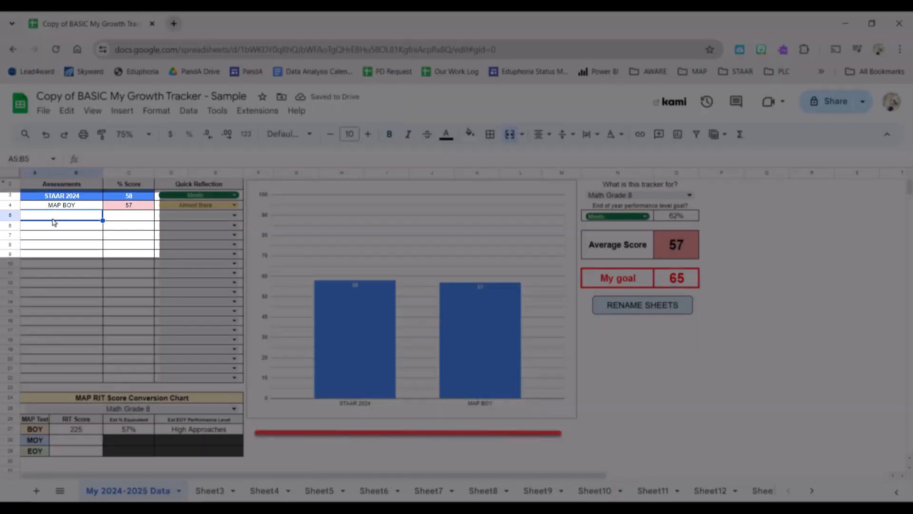
{"action": "type", "text": "Unit 1"}
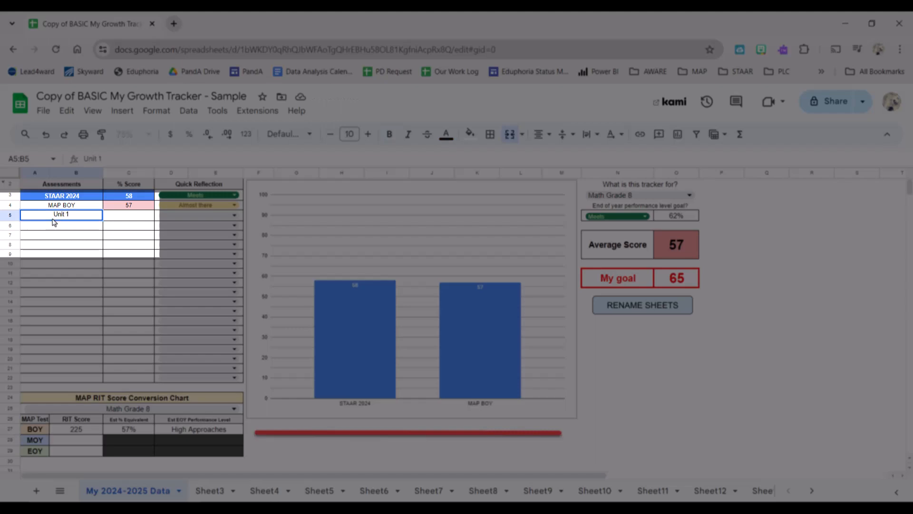
{"action": "key", "text": "Tab"}
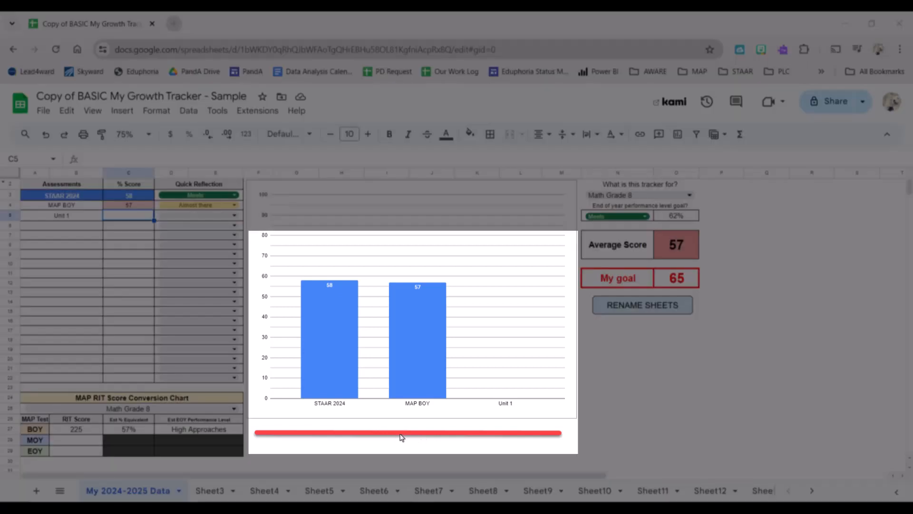
Step: Move the red goal line from below the chart up to the 65 level on the chart
{"action": "left_click", "coordinate": [401, 436]}
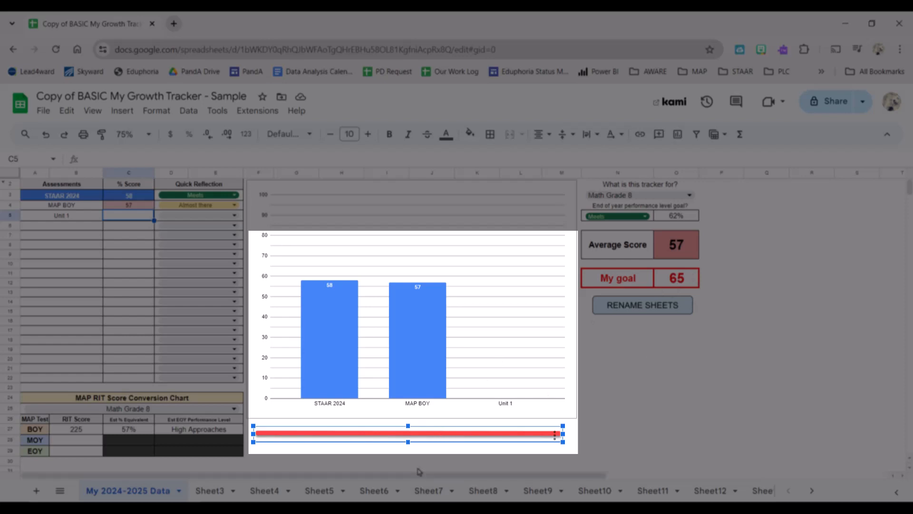
{"action": "left_click_drag", "start_coordinate": [414, 433], "coordinate": [424, 262]}
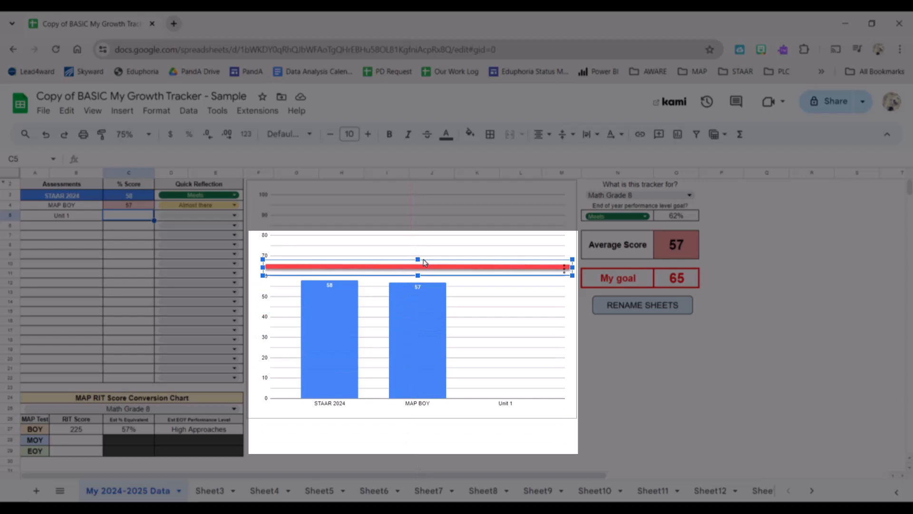
{"action": "left_click", "coordinate": [762, 441]}
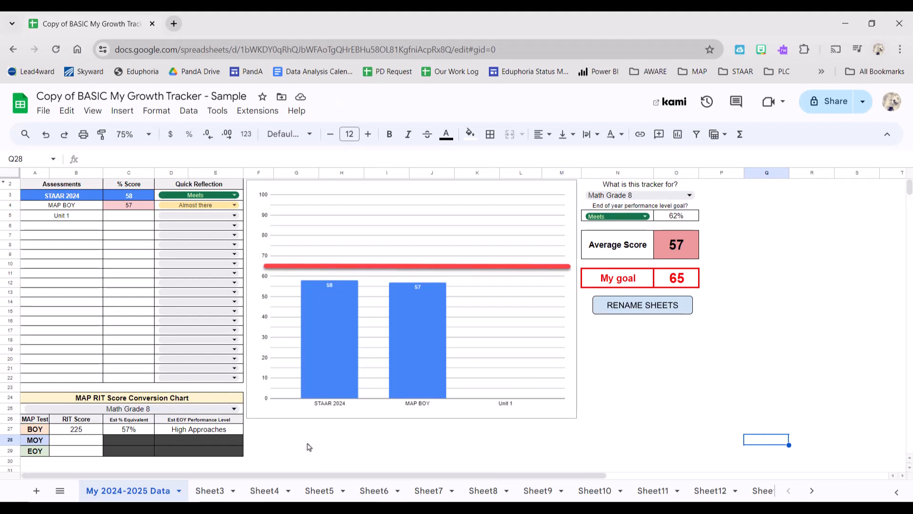
Step: Open tinyurl.com/neisdtest in a new browser tab and sign in to Eduphoria with the saved credentials
{"action": "left_click", "coordinate": [175, 24]}
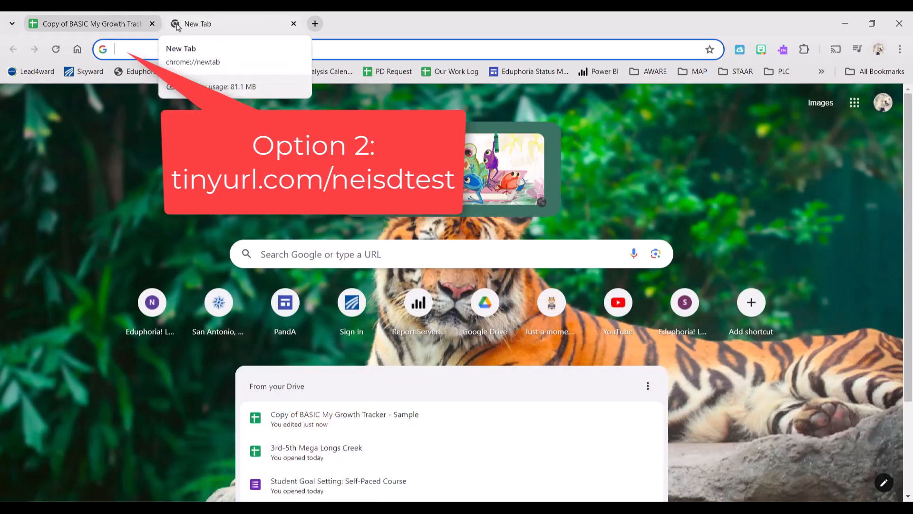
{"action": "type", "text": "tinyurl"}
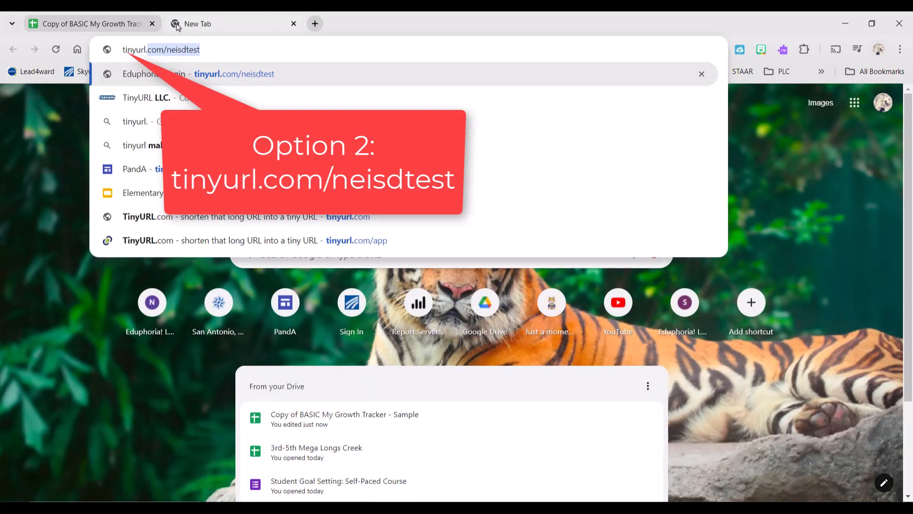
{"action": "type", "text": ".com/neisdtest"}
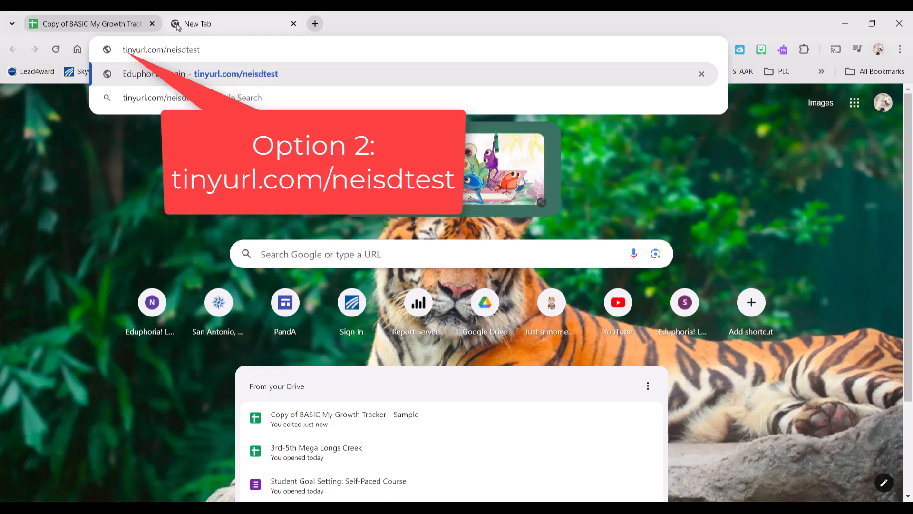
{"action": "key", "text": "Return"}
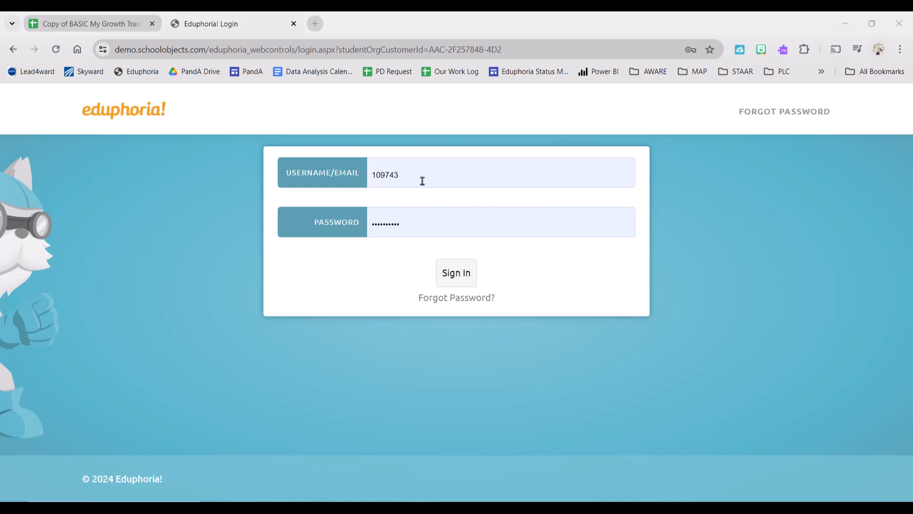
{"action": "left_click", "coordinate": [454, 282]}
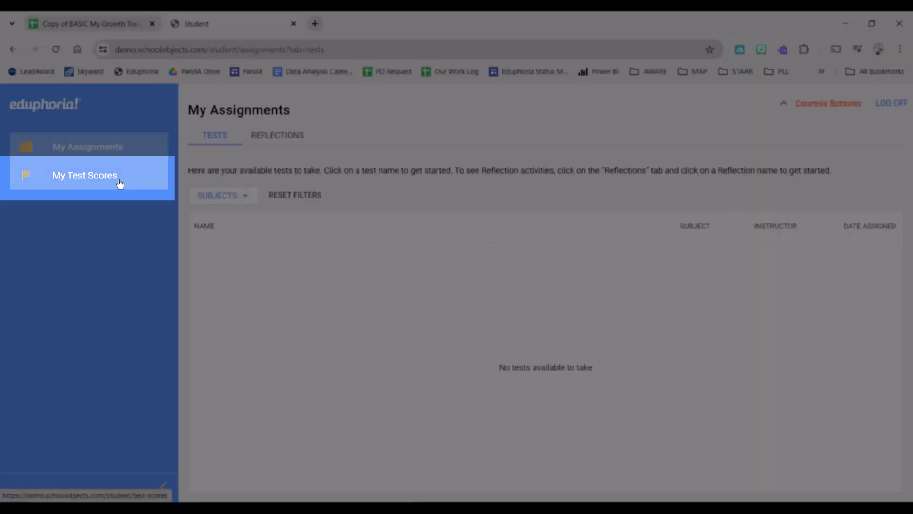
Step: View the student's My Test Scores list and check the available subject filters without applying any
{"action": "left_click", "coordinate": [120, 184]}
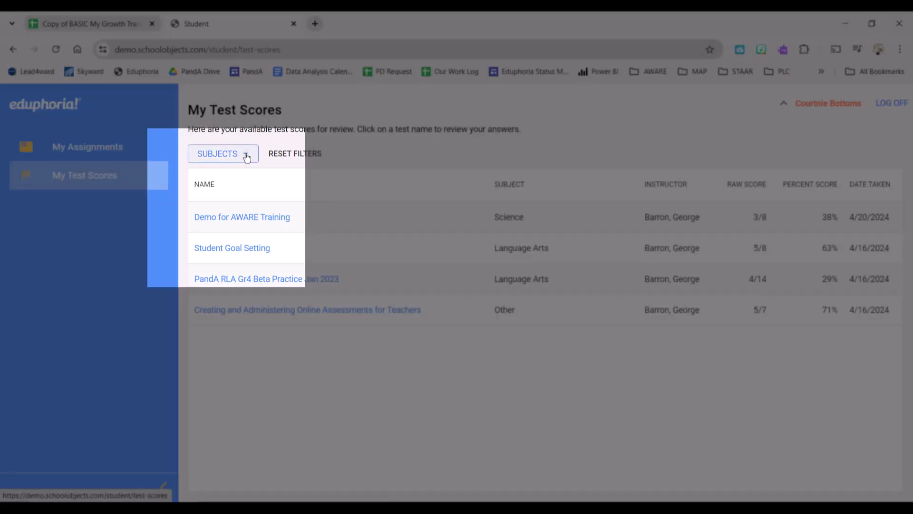
{"action": "left_click", "coordinate": [243, 158]}
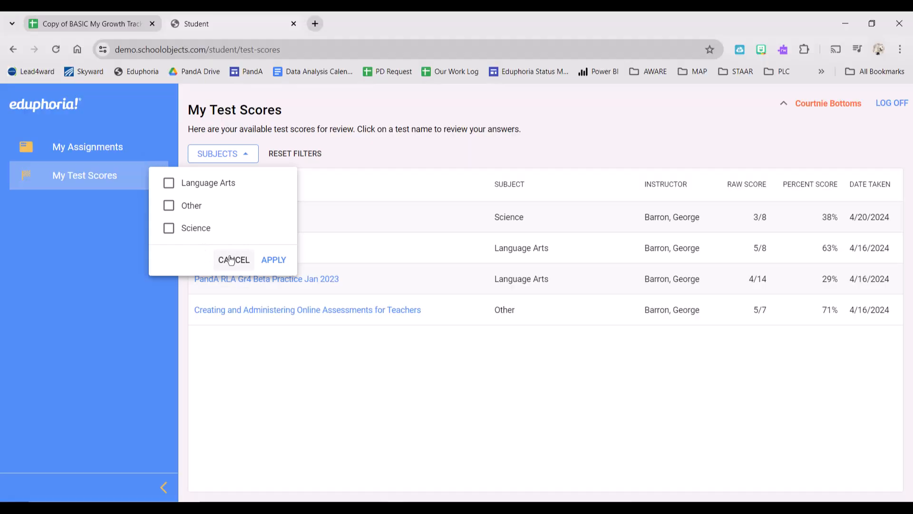
{"action": "left_click", "coordinate": [231, 260]}
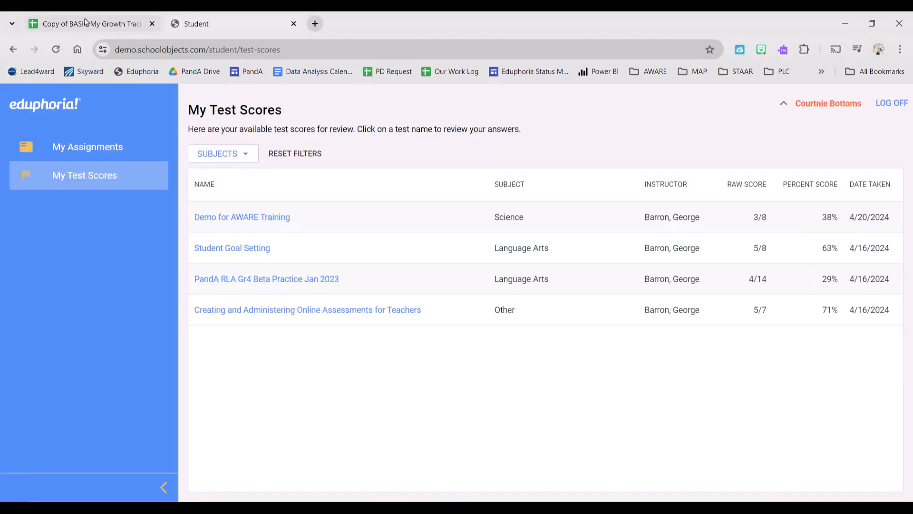
Step: Back in the growth tracker spreadsheet, enter 63 as Unit 1's % score and set its quick reflection to Almost there
{"action": "left_click", "coordinate": [98, 24]}
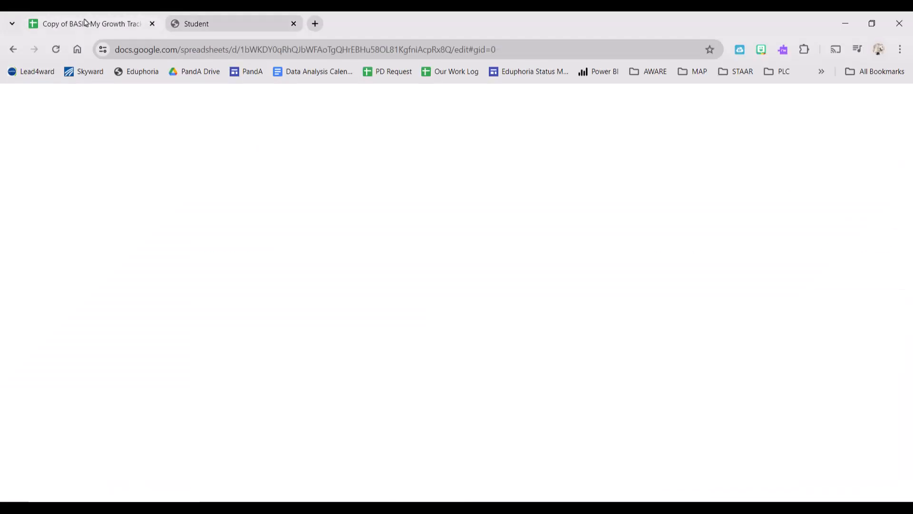
{"action": "left_click", "coordinate": [124, 219]}
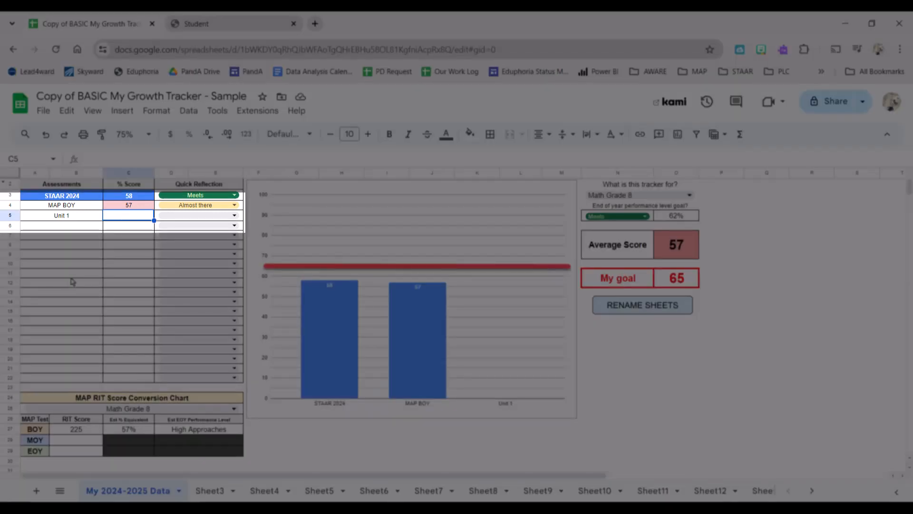
{"action": "type", "text": "63"}
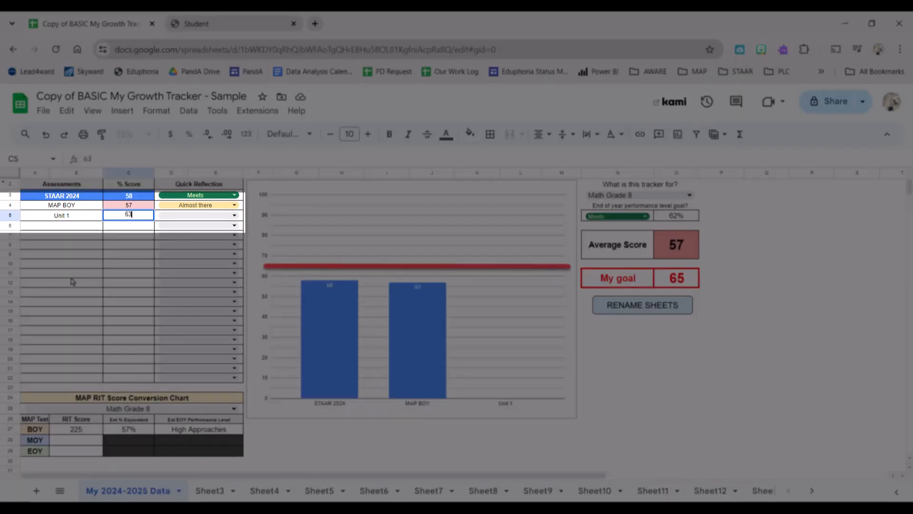
{"action": "key", "text": "Tab"}
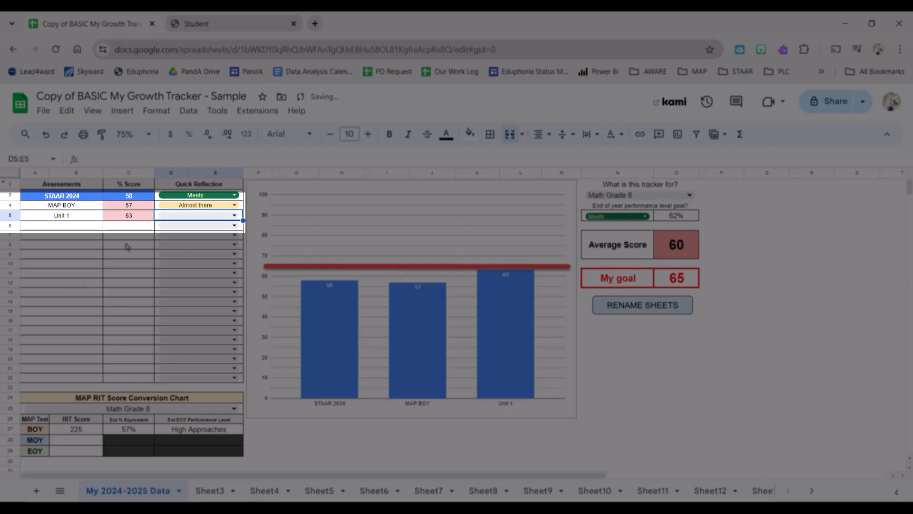
{"action": "left_click", "coordinate": [144, 219]}
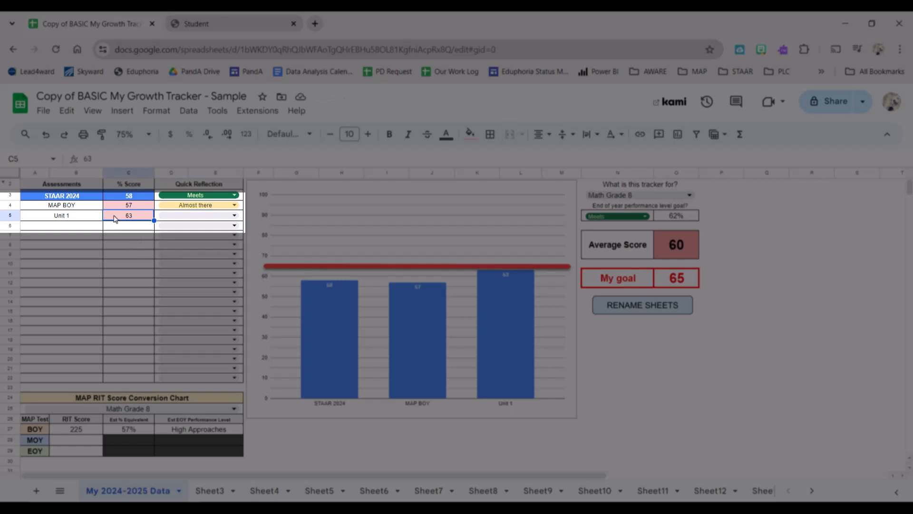
{"action": "left_click", "coordinate": [684, 279]}
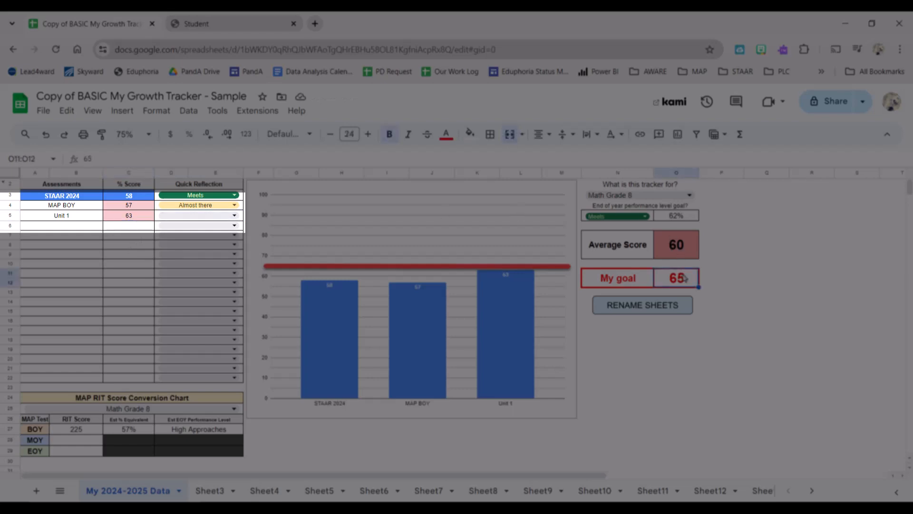
{"action": "left_click", "coordinate": [138, 218]}
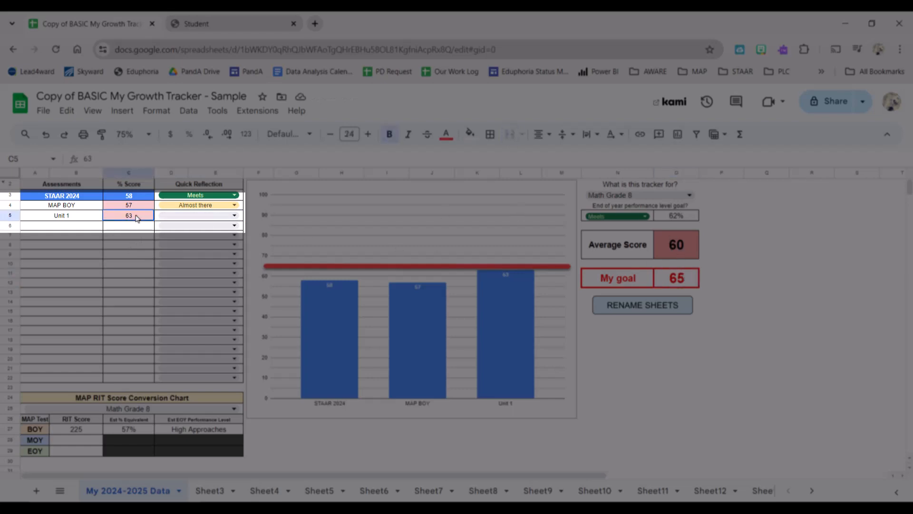
{"action": "left_click", "coordinate": [227, 217]}
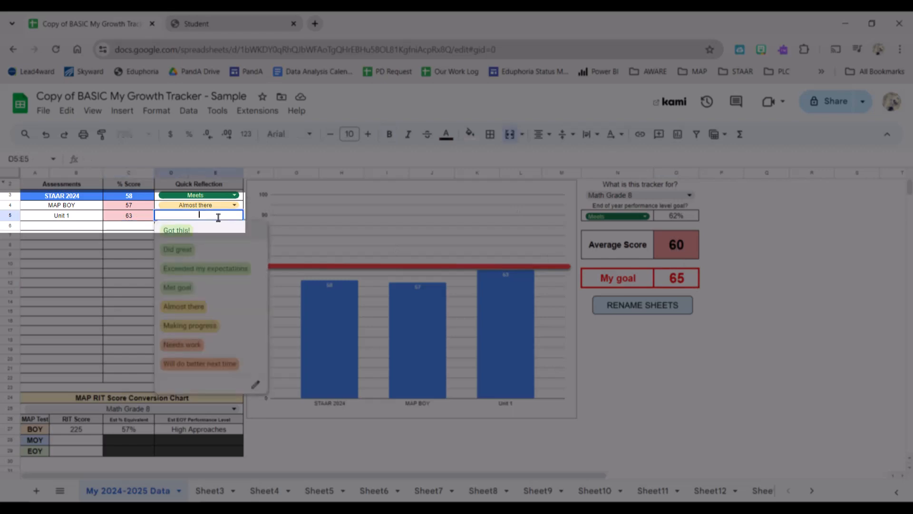
{"action": "left_click", "coordinate": [180, 314]}
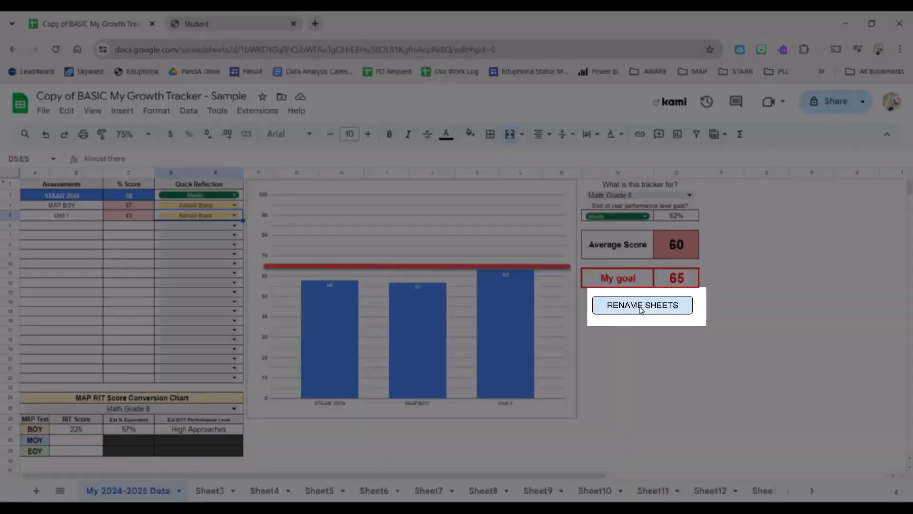
Step: Authorize the RENAME SHEETS script with the Google account and run it to name the sheets after the assessments
{"action": "left_click", "coordinate": [641, 307]}
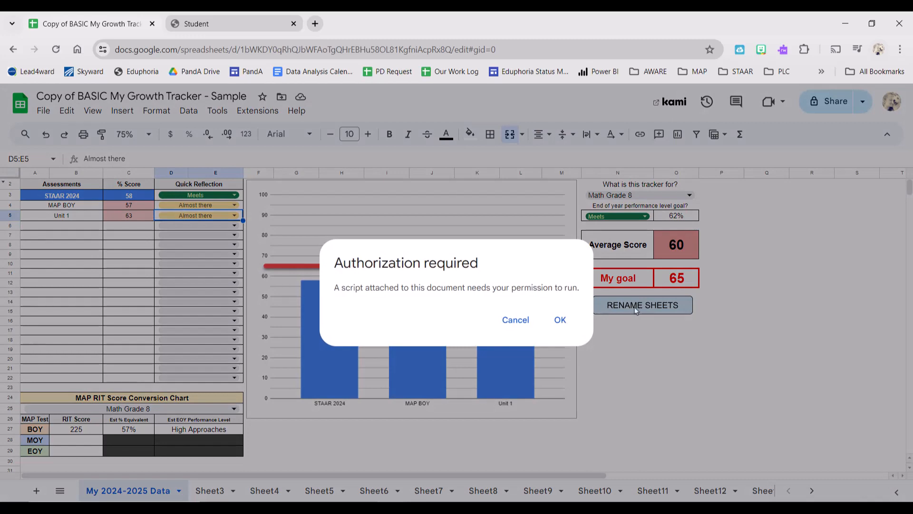
{"action": "left_click", "coordinate": [560, 321]}
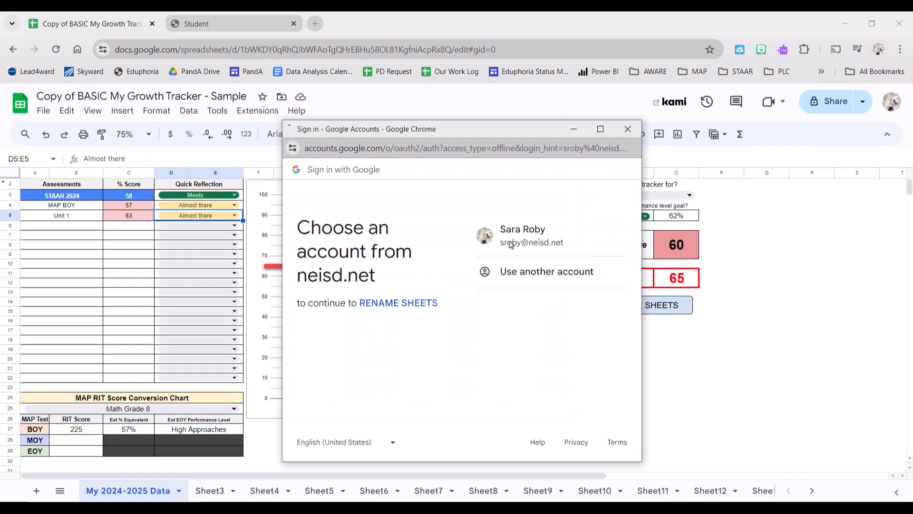
{"action": "left_click", "coordinate": [511, 235]}
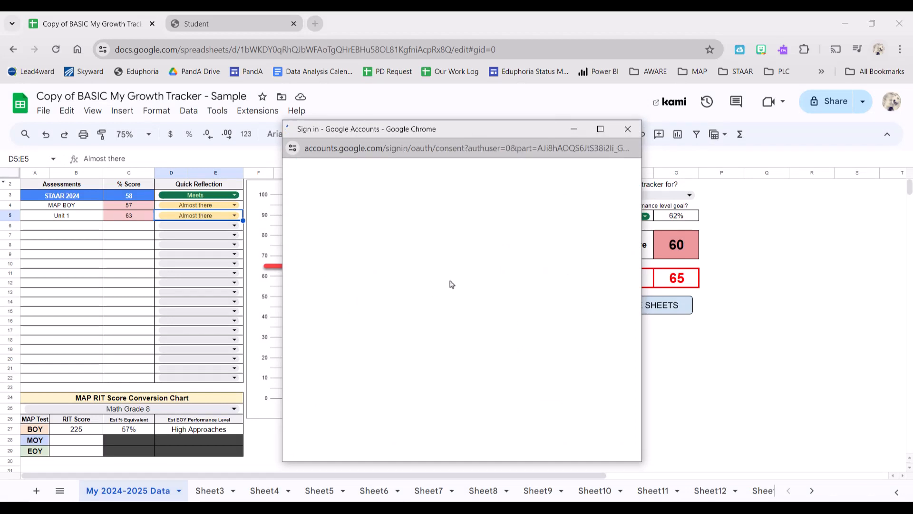
{"action": "scroll", "coordinate": [509, 328], "scroll_direction": "down", "scroll_amount": 2}
{"action": "scroll", "coordinate": [509, 328], "scroll_direction": "down", "scroll_amount": 2}
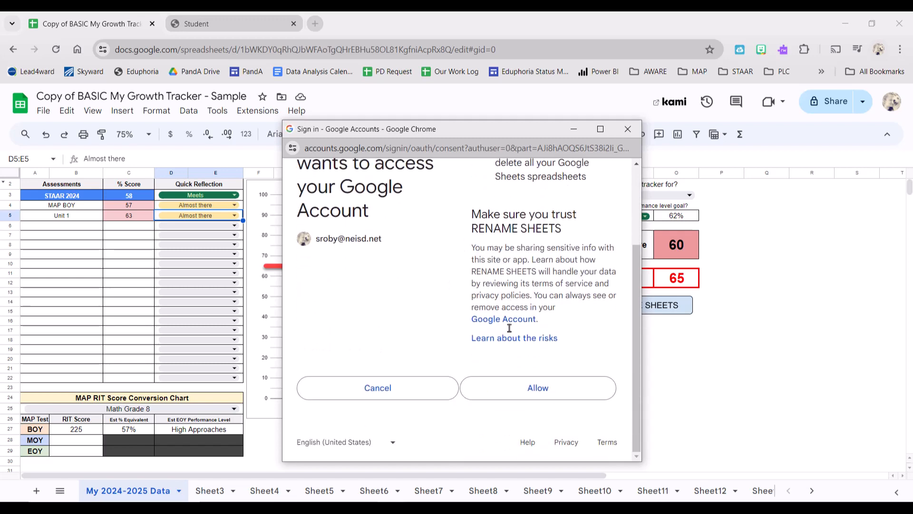
{"action": "left_click", "coordinate": [520, 391]}
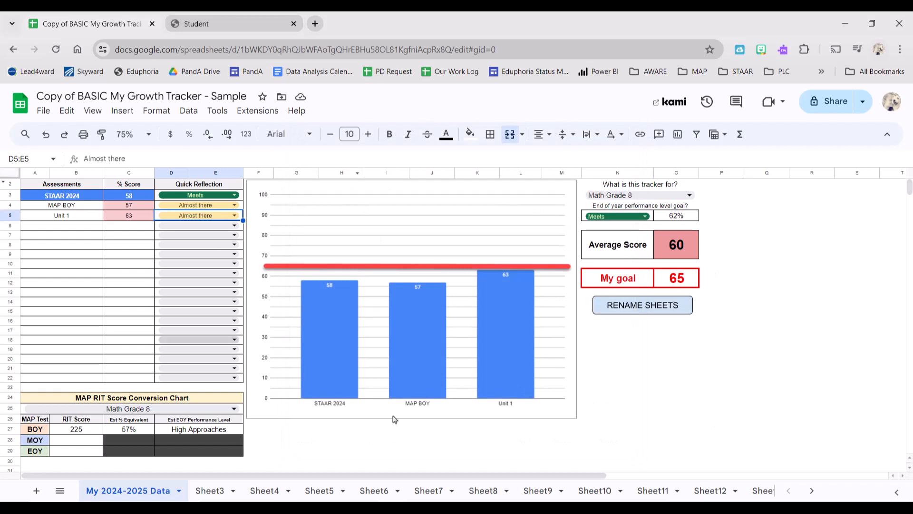
{"action": "left_click", "coordinate": [645, 304]}
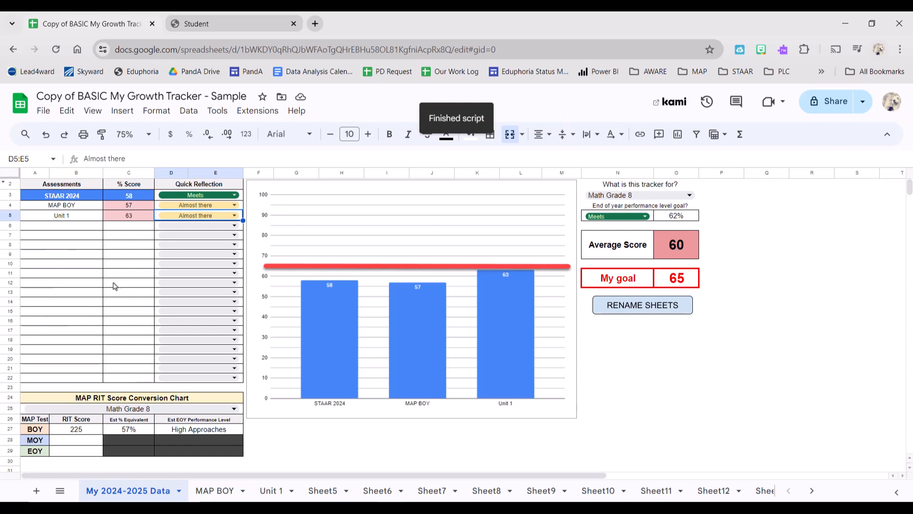
Step: Open the Unit 1 sheet, and in the Eduphoria test scores open the Student Goal Setting results
{"action": "left_click", "coordinate": [273, 493]}
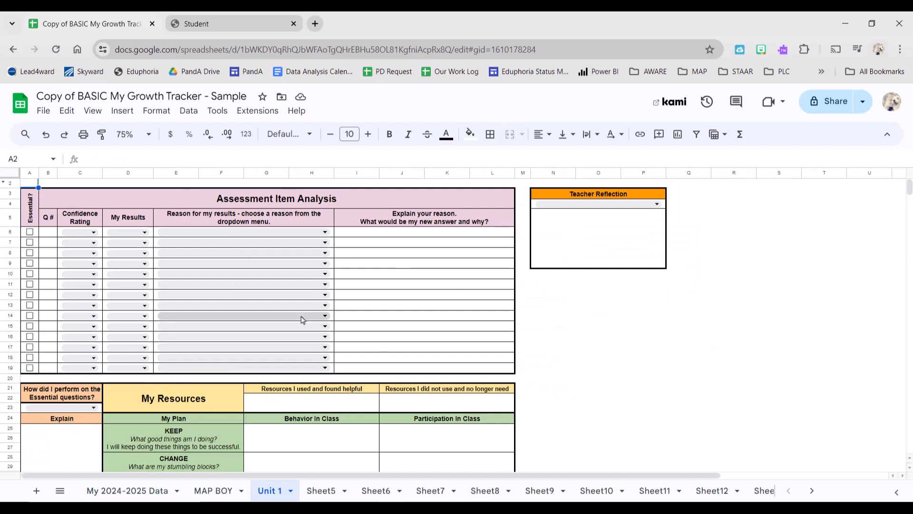
{"action": "left_click", "coordinate": [197, 24]}
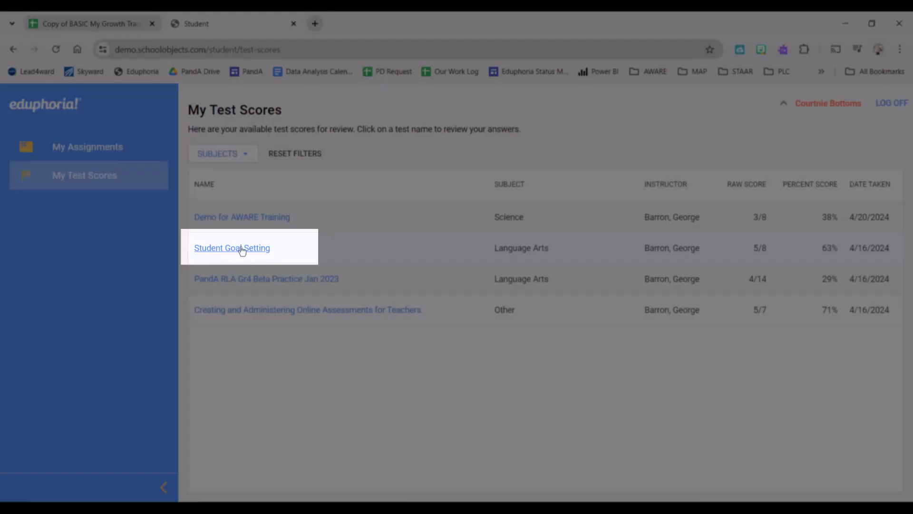
{"action": "left_click", "coordinate": [242, 249]}
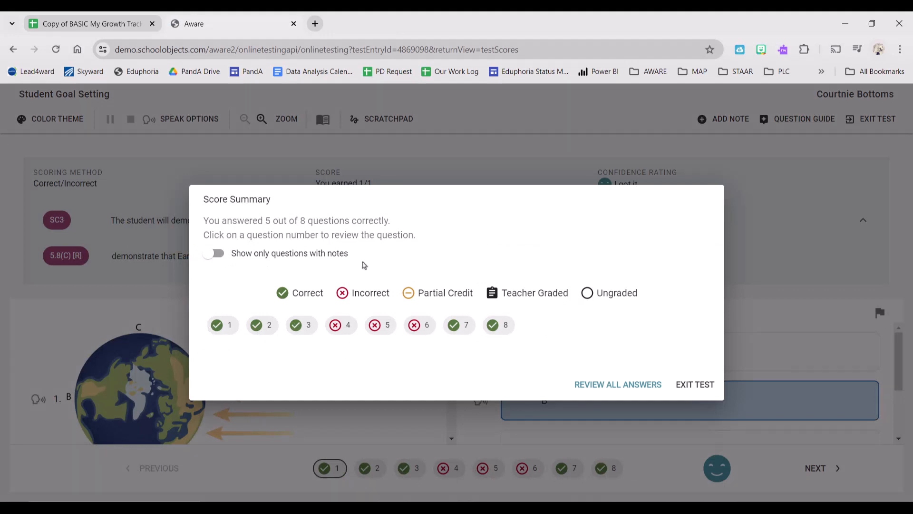
Step: Number the questions 1 to 8 in the Q # column of the Unit 1 sheet's Assessment Item Analysis
{"action": "left_click", "coordinate": [97, 23]}
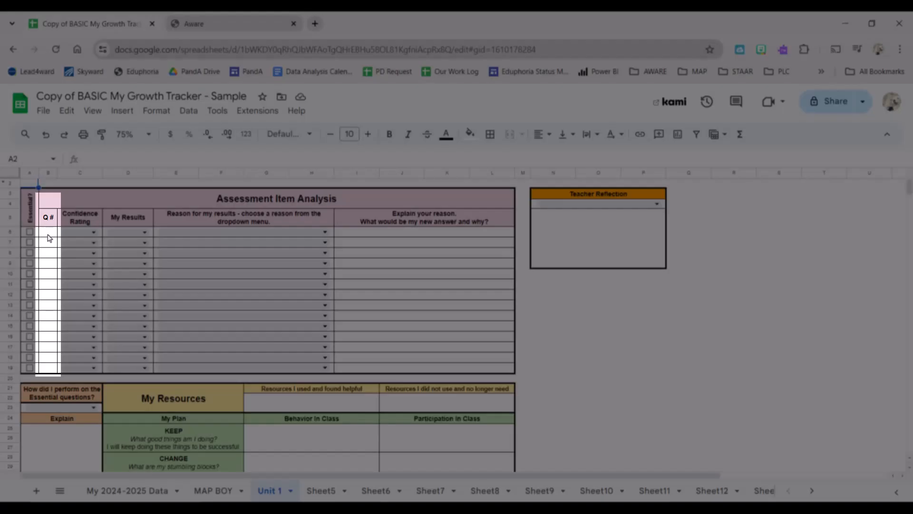
{"action": "left_click_drag", "start_coordinate": [47, 237], "coordinate": [49, 357]}
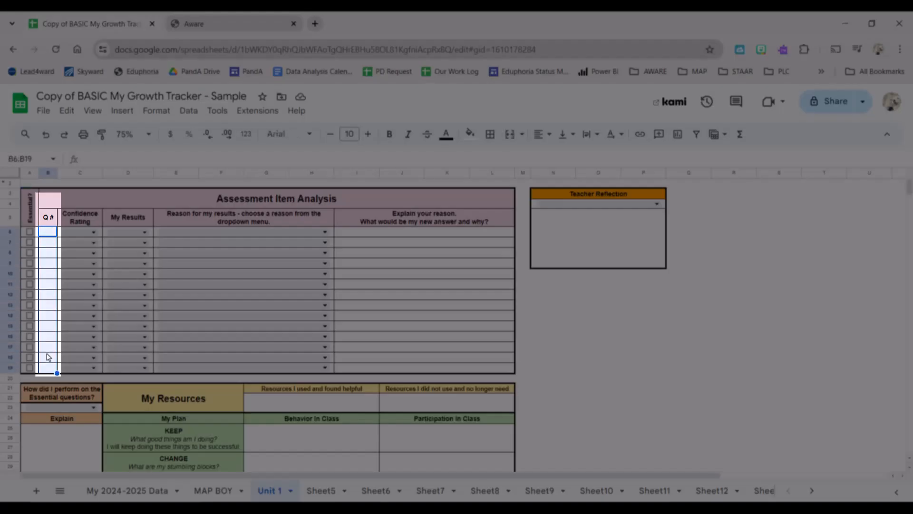
{"action": "left_click", "coordinate": [45, 235]}
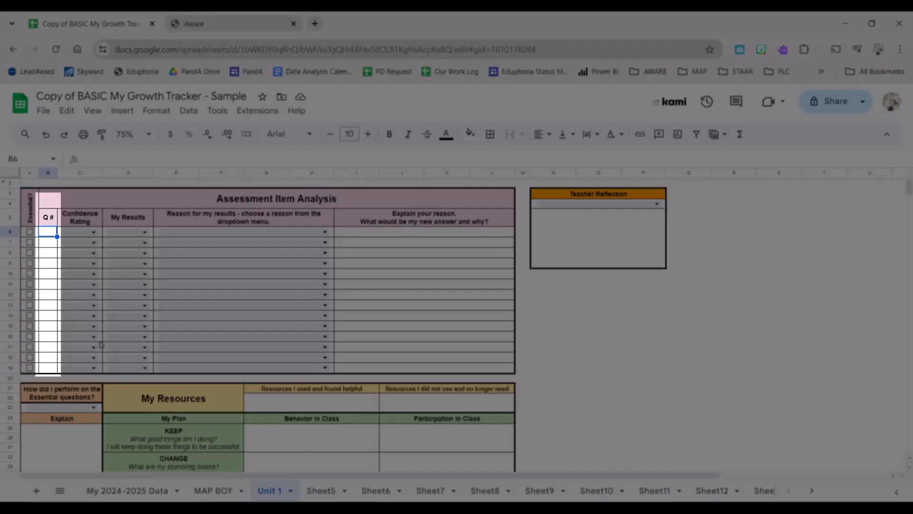
{"action": "type", "text": "1 2 3 4 5 6"}
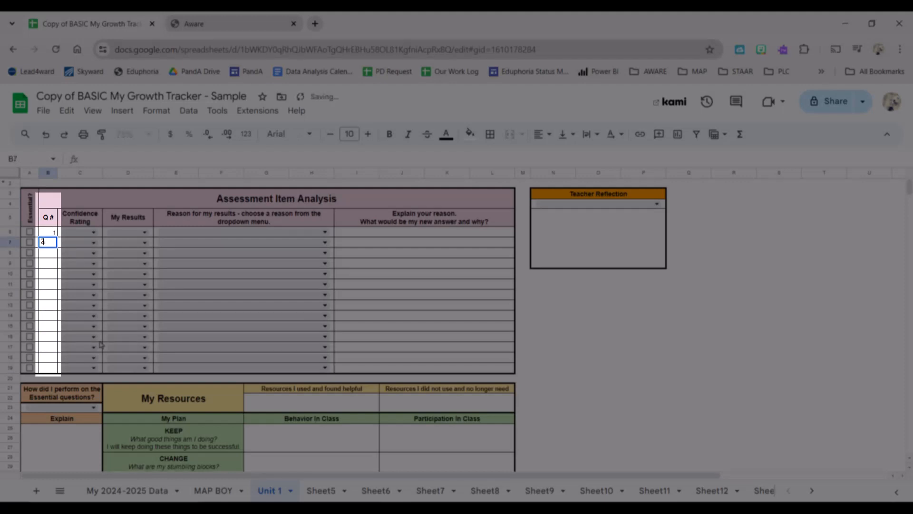
{"action": "key", "text": "Return"}
{"action": "type", "text": "7"}
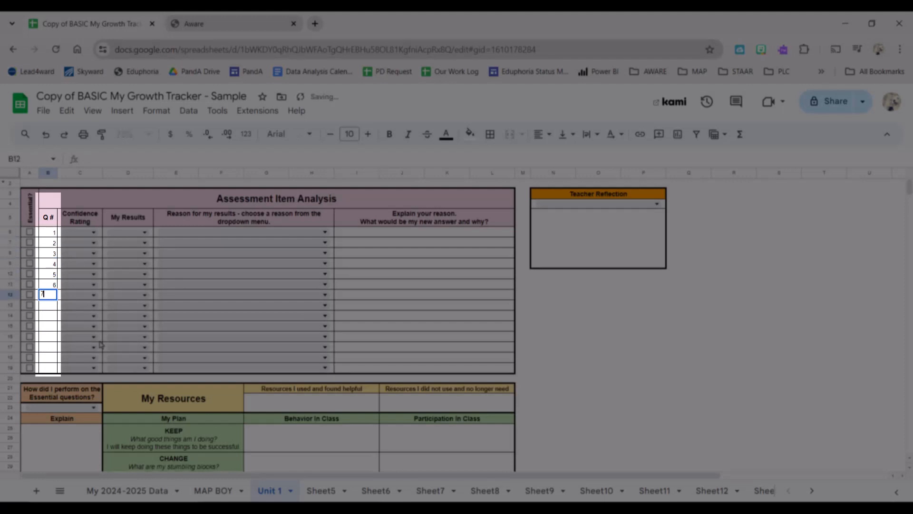
{"action": "key", "text": "Return"}
{"action": "type", "text": "8"}
{"action": "key", "text": "Return"}
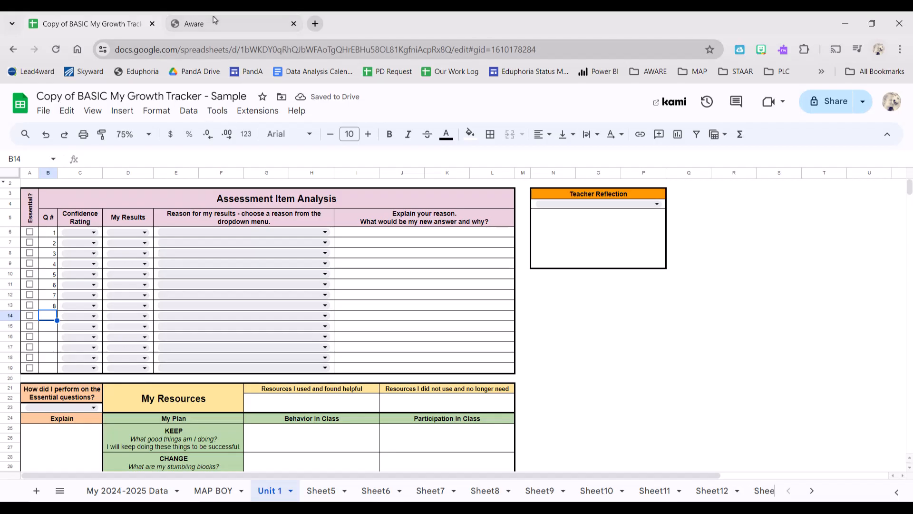
Step: Check the score summary in Aware, and mark questions 1 to 3 as Correct under My Results in the growth tracker
{"action": "left_click", "coordinate": [214, 21]}
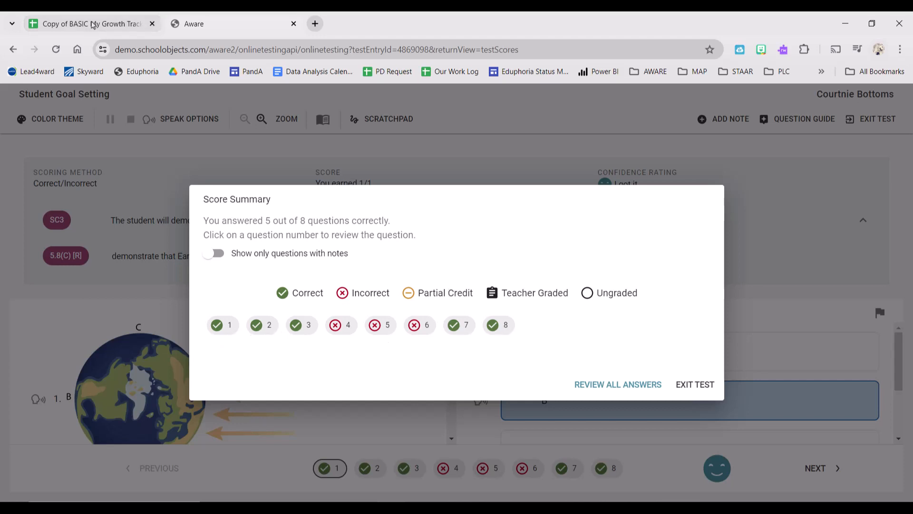
{"action": "left_click", "coordinate": [93, 24]}
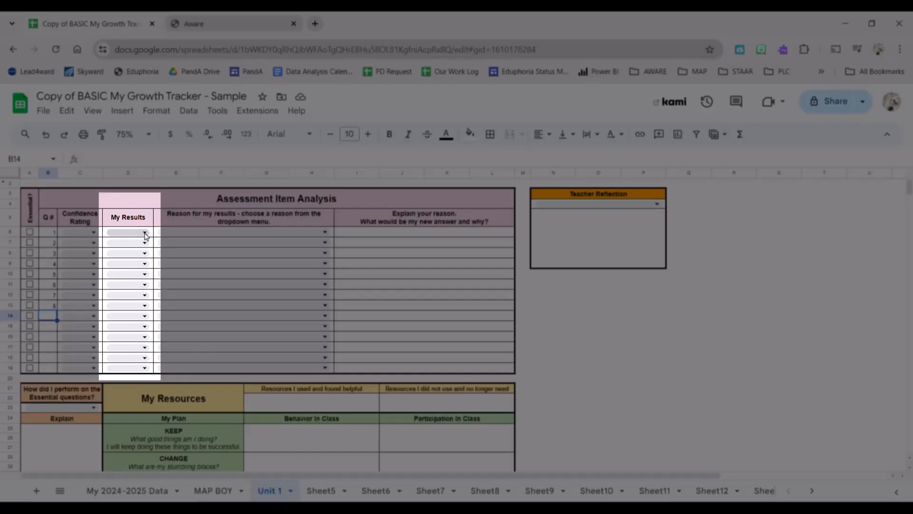
{"action": "left_click", "coordinate": [144, 233]}
{"action": "left_click", "coordinate": [144, 248]}
{"action": "left_click", "coordinate": [145, 243]}
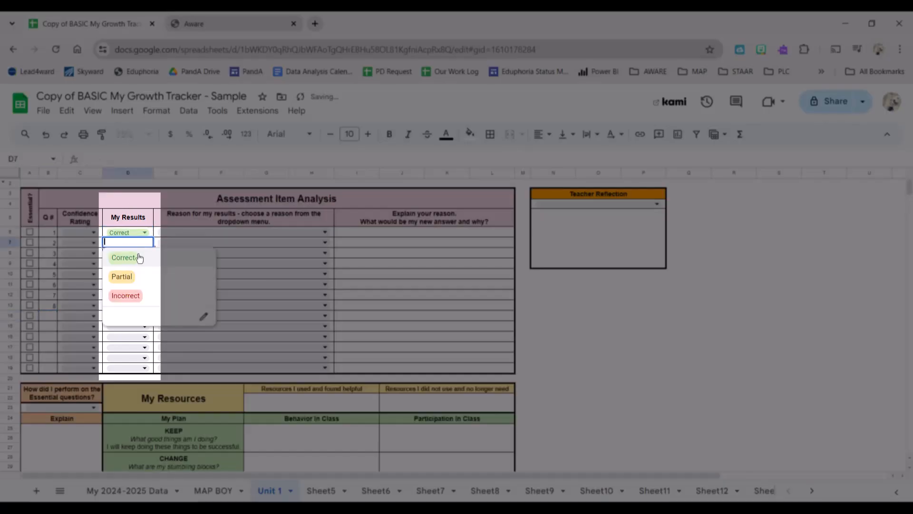
{"action": "left_click", "coordinate": [133, 258]}
{"action": "left_click", "coordinate": [143, 253]}
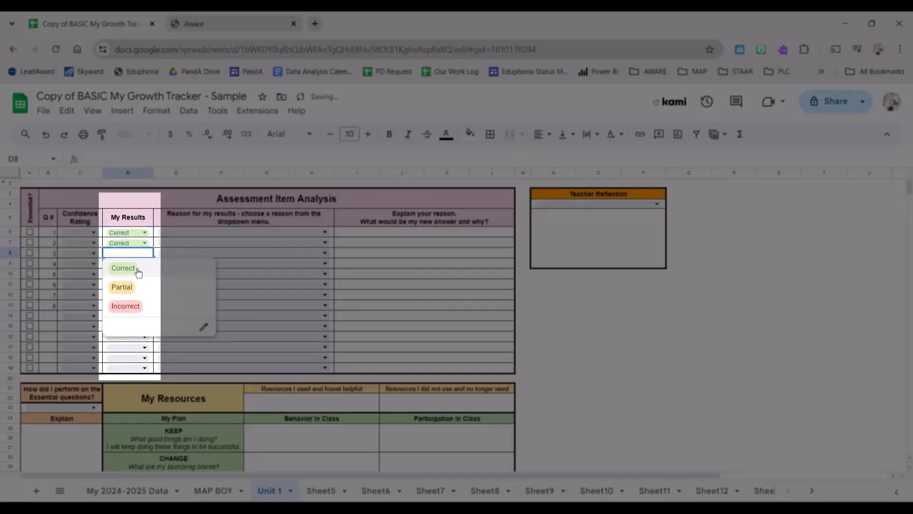
{"action": "left_click", "coordinate": [135, 269]}
Step: Mark questions 7 and 8 as Correct in the My Results column of the item analysis
{"action": "left_click", "coordinate": [143, 296]}
{"action": "left_click", "coordinate": [141, 297]}
{"action": "left_click", "coordinate": [136, 313]}
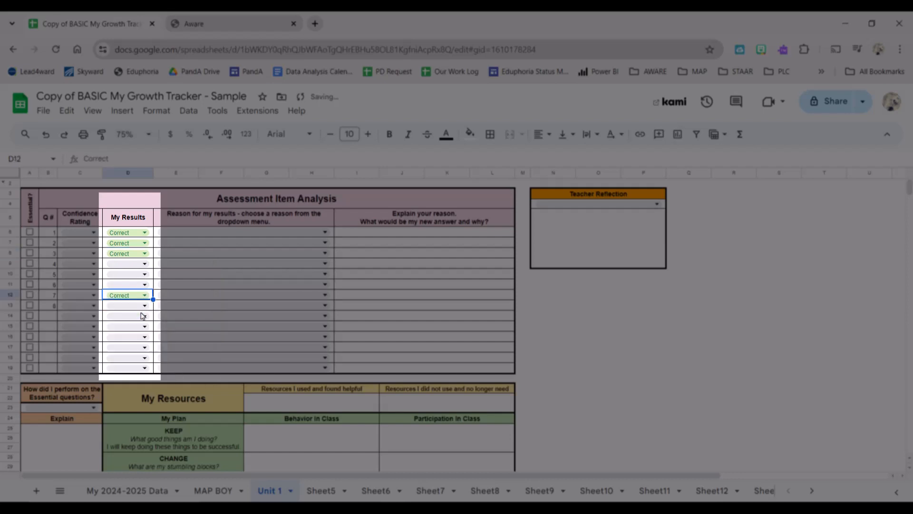
{"action": "left_click", "coordinate": [141, 305]}
{"action": "left_click", "coordinate": [143, 305]}
{"action": "left_click", "coordinate": [137, 321]}
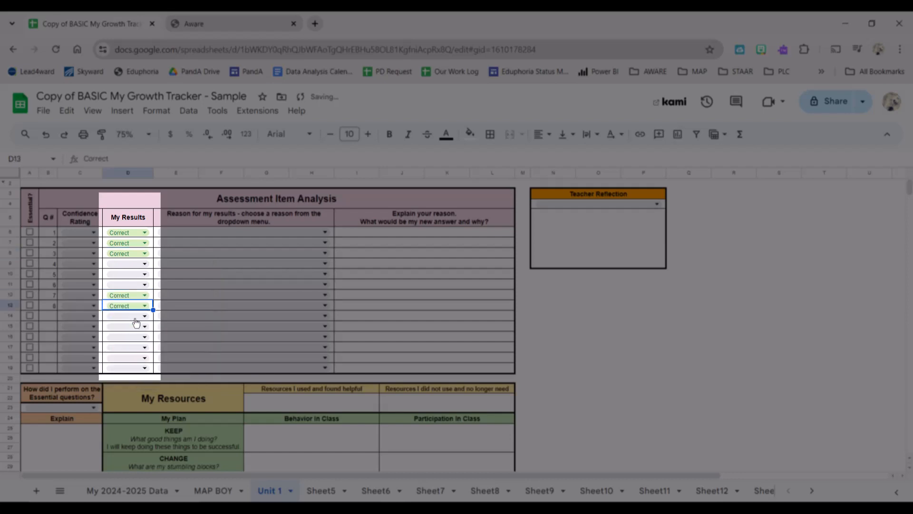
Step: Recheck the missed questions in Aware's score summary, and mark questions 4 to 6 as Incorrect under My Results in the growth tracker
{"action": "left_click", "coordinate": [195, 25]}
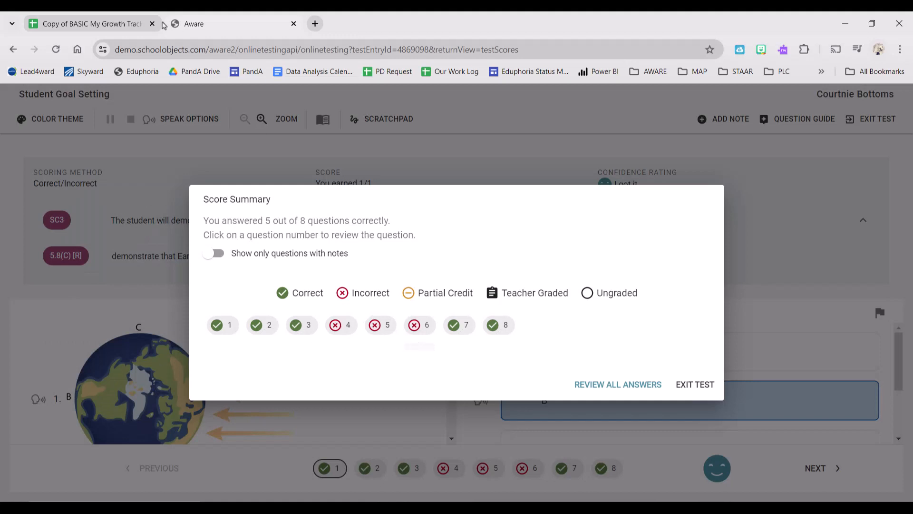
{"action": "left_click", "coordinate": [95, 24]}
{"action": "left_click", "coordinate": [143, 264]}
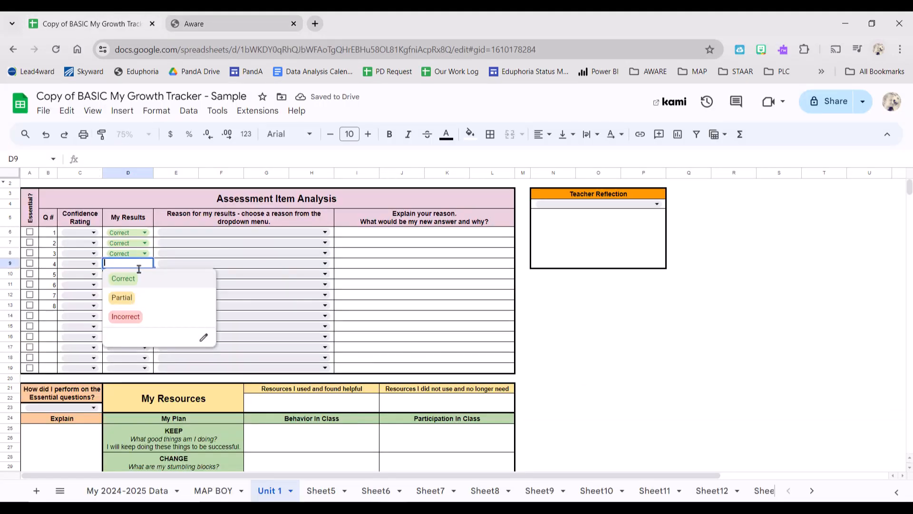
{"action": "left_click", "coordinate": [125, 317]}
{"action": "left_click", "coordinate": [144, 274]}
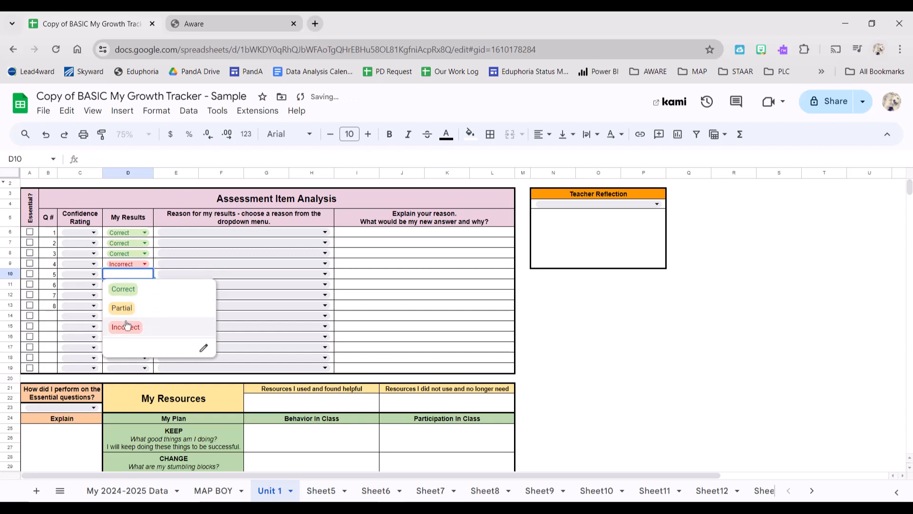
{"action": "left_click", "coordinate": [126, 326]}
{"action": "left_click", "coordinate": [143, 284]}
{"action": "left_click", "coordinate": [140, 341]}
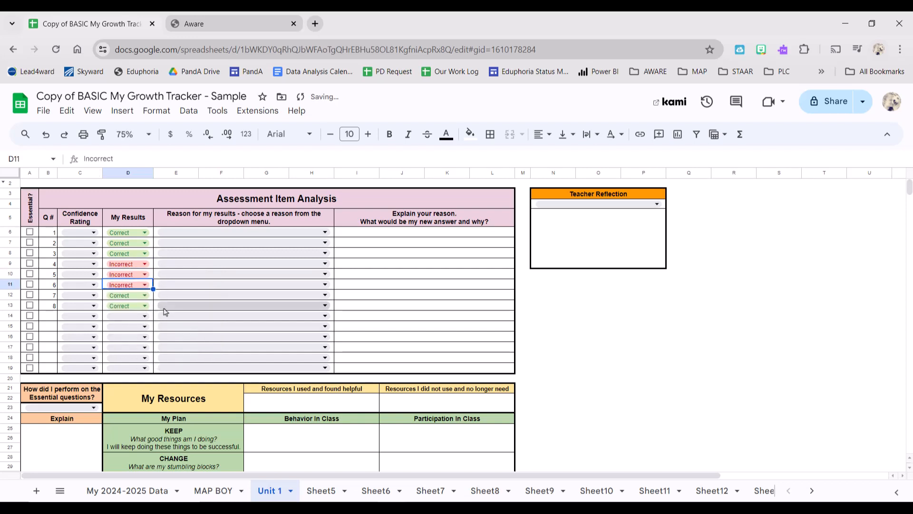
Step: Open question 1 in Aware to read its confidence rating, and set the green smiley as question 1's Confidence Rating in the tracker
{"action": "left_click", "coordinate": [79, 221]}
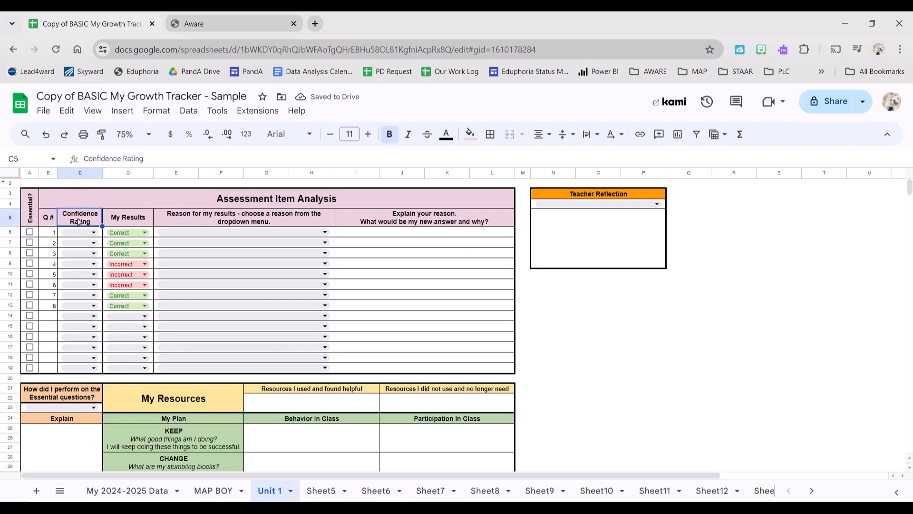
{"action": "left_click", "coordinate": [210, 24]}
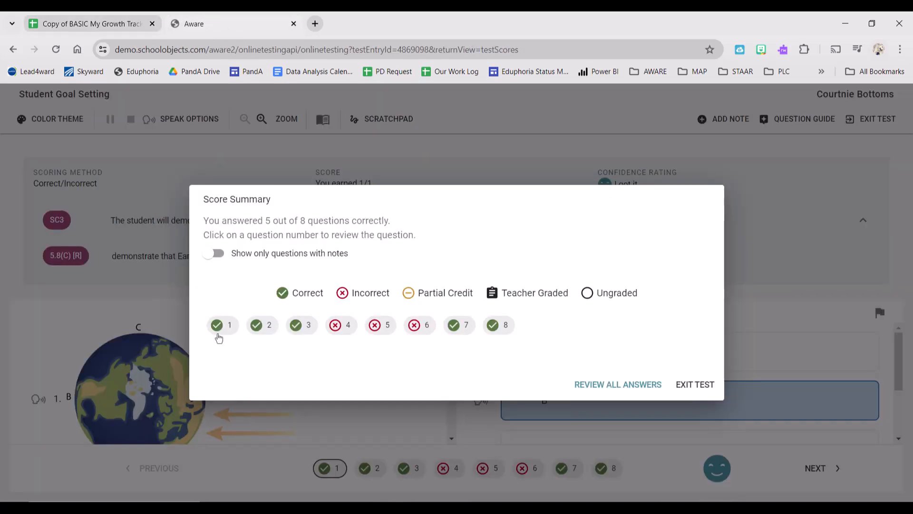
{"action": "left_click", "coordinate": [219, 331]}
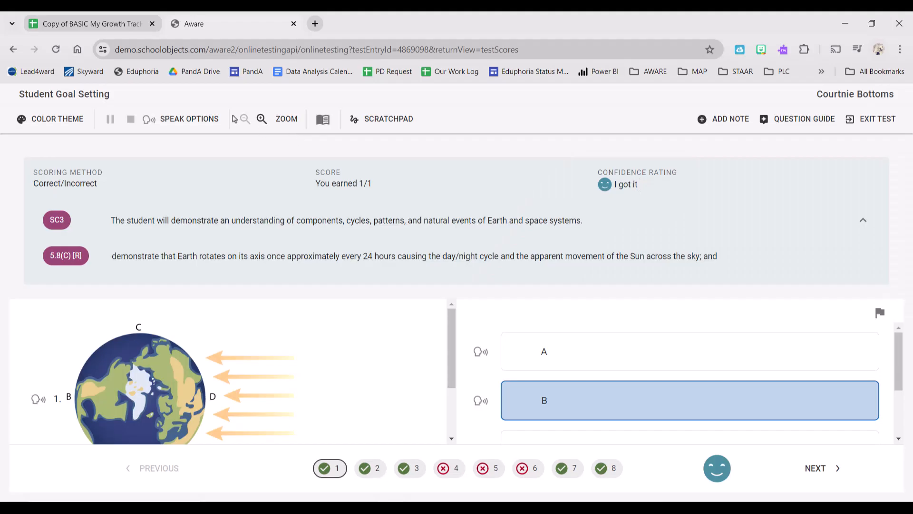
{"action": "left_click", "coordinate": [91, 24]}
{"action": "left_click", "coordinate": [97, 233]}
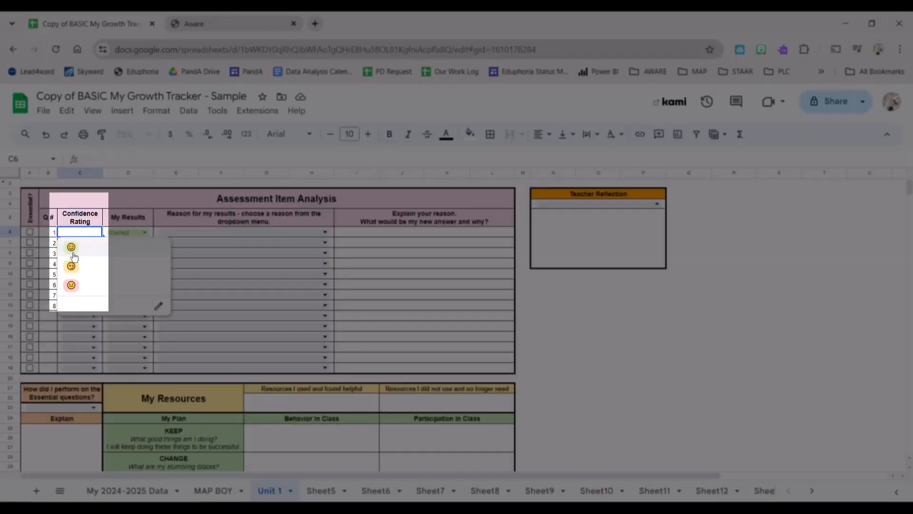
{"action": "left_click", "coordinate": [71, 247]}
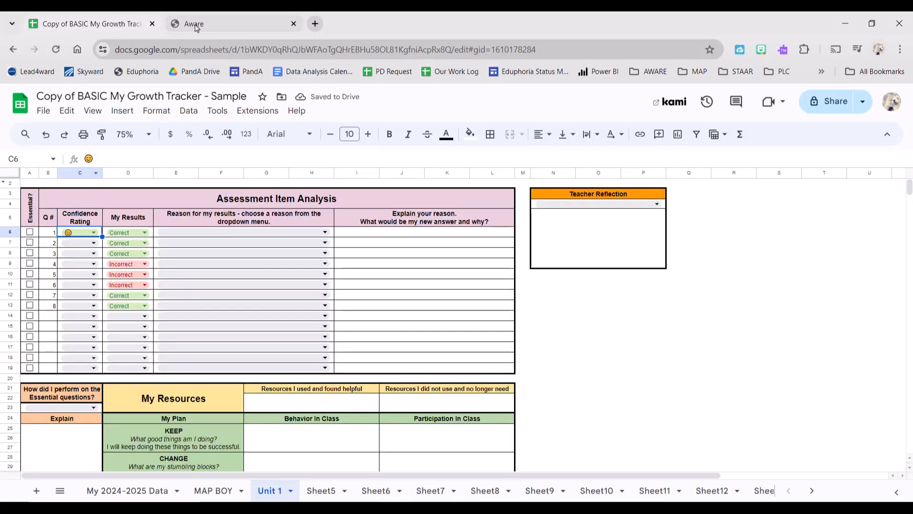
Step: Collapse the standard details in Aware, check question 2's confidence rating, and give question 2 the green smiley in the tracker
{"action": "left_click", "coordinate": [196, 26]}
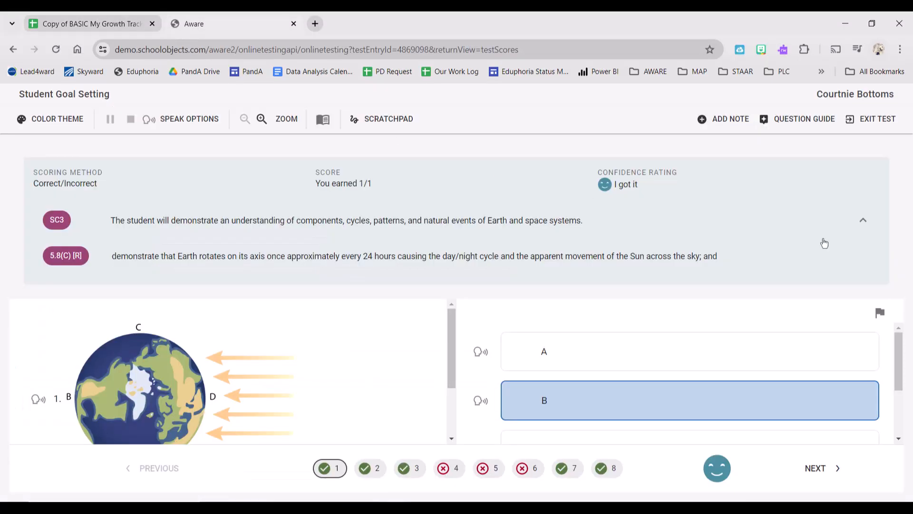
{"action": "left_click", "coordinate": [870, 221]}
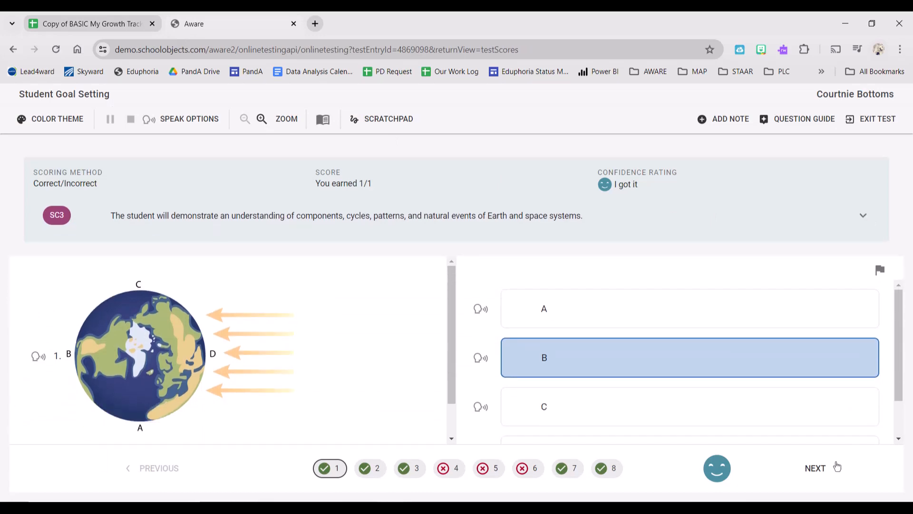
{"action": "left_click", "coordinate": [835, 467]}
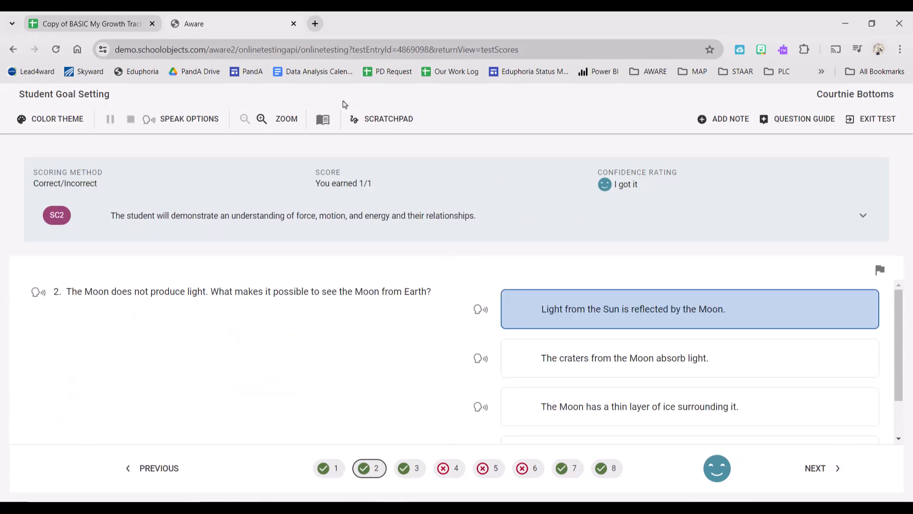
{"action": "left_click", "coordinate": [90, 24]}
{"action": "double_click", "coordinate": [80, 242]}
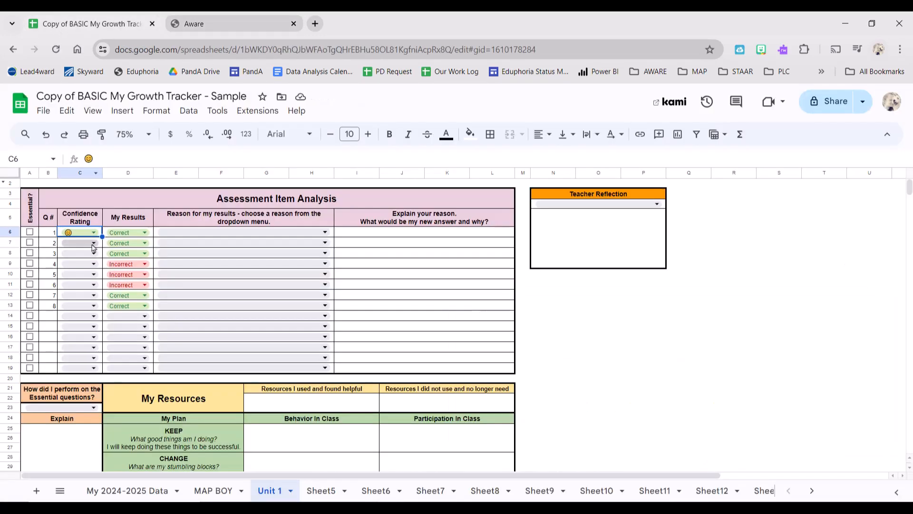
{"action": "left_click", "coordinate": [83, 260]}
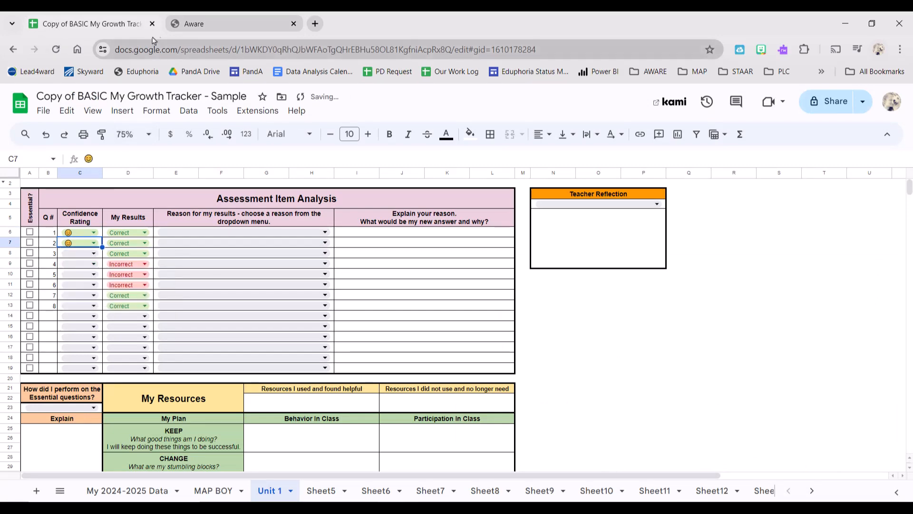
Step: Check question 3's confidence rating in Aware, and set the yellow face as question 3's Confidence Rating in the tracker
{"action": "left_click", "coordinate": [202, 25]}
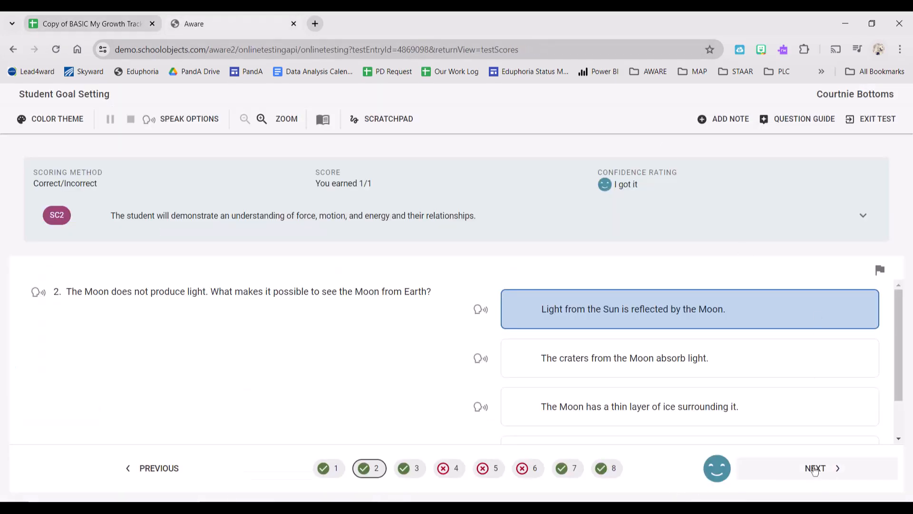
{"action": "left_click", "coordinate": [816, 469]}
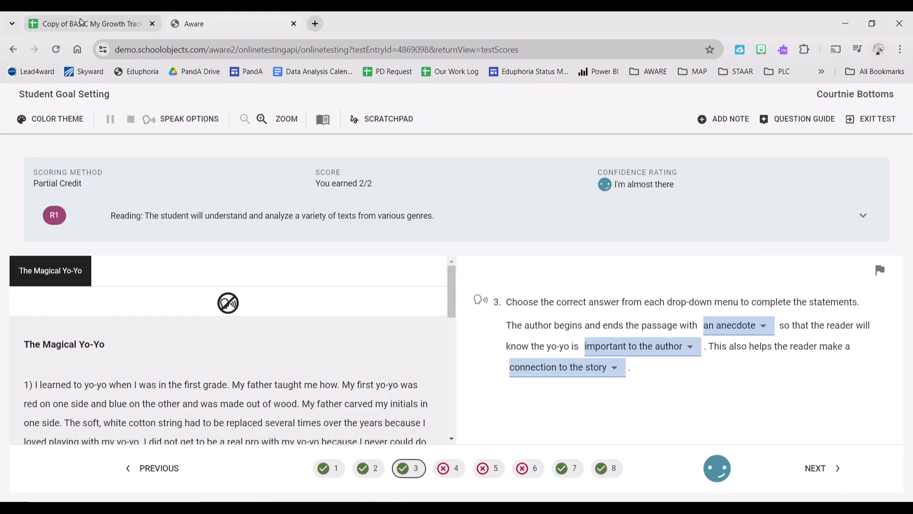
{"action": "left_click", "coordinate": [90, 24]}
{"action": "left_click", "coordinate": [80, 253]}
{"action": "left_click", "coordinate": [94, 253]}
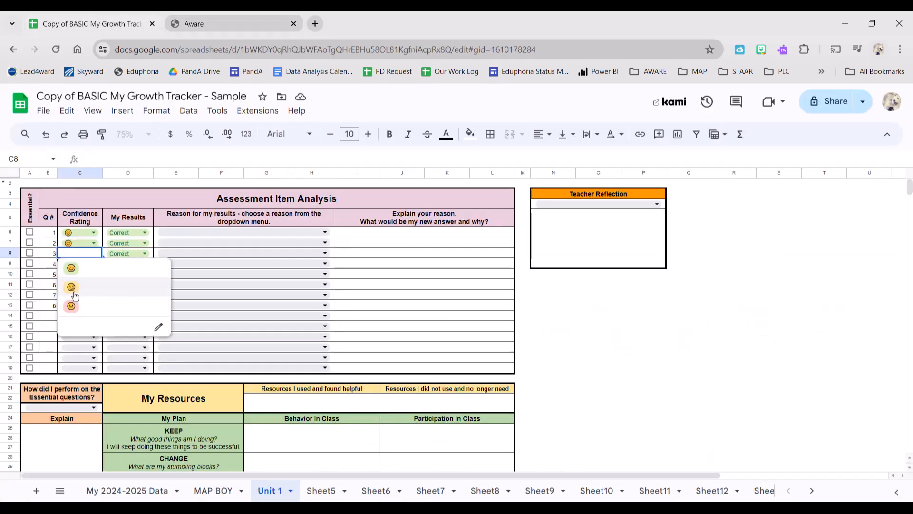
{"action": "left_click", "coordinate": [76, 287]}
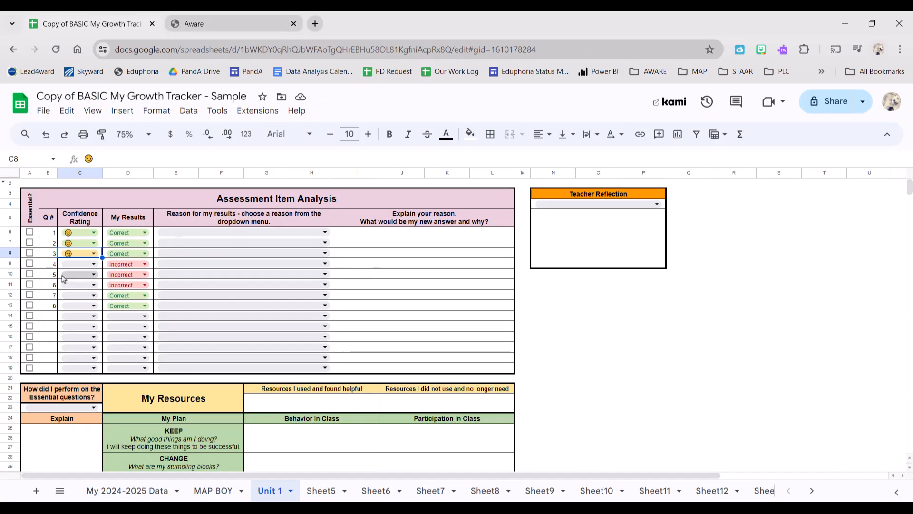
Step: Mark questions 1, 4 and 7 as essential in the Essential? column of the item analysis
{"action": "left_click_drag", "start_coordinate": [32, 205], "coordinate": [30, 375]}
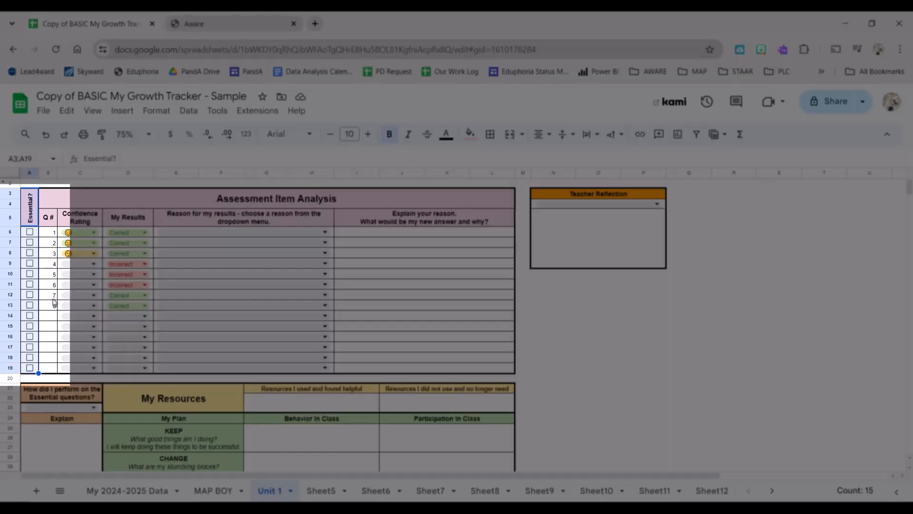
{"action": "left_click", "coordinate": [51, 235]}
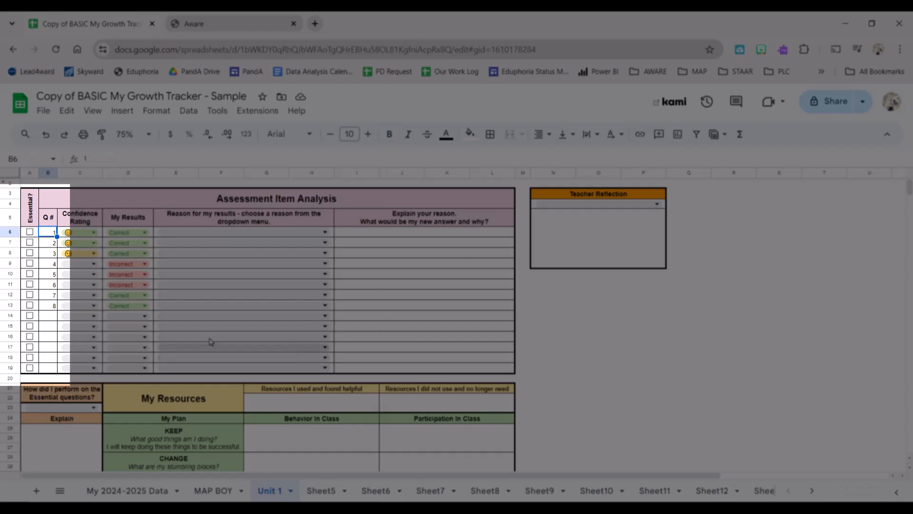
{"action": "left_click", "coordinate": [29, 233]}
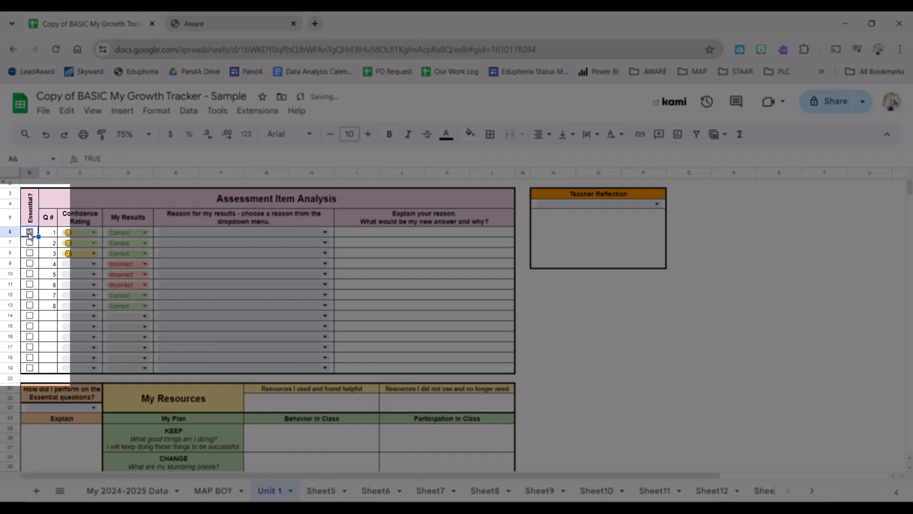
{"action": "left_click", "coordinate": [29, 265]}
{"action": "left_click", "coordinate": [30, 295]}
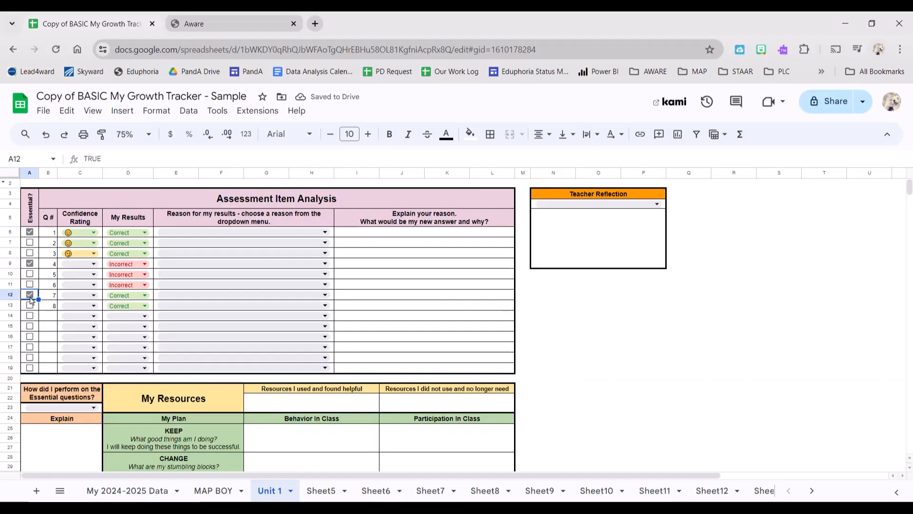
Step: Review question 1 in Aware, choose "I really got this!" as its reason in the tracker, and select its explanation cell
{"action": "left_click", "coordinate": [202, 24]}
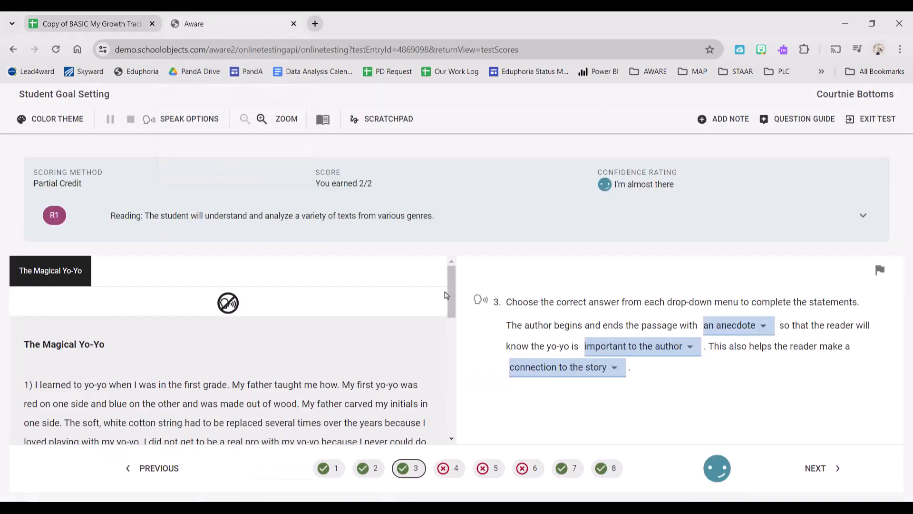
{"action": "left_click", "coordinate": [323, 470]}
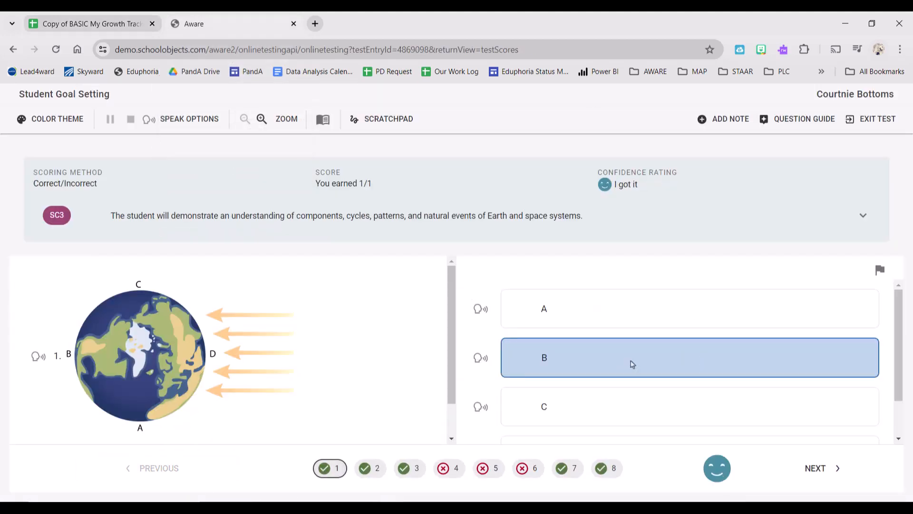
{"action": "left_click", "coordinate": [110, 24]}
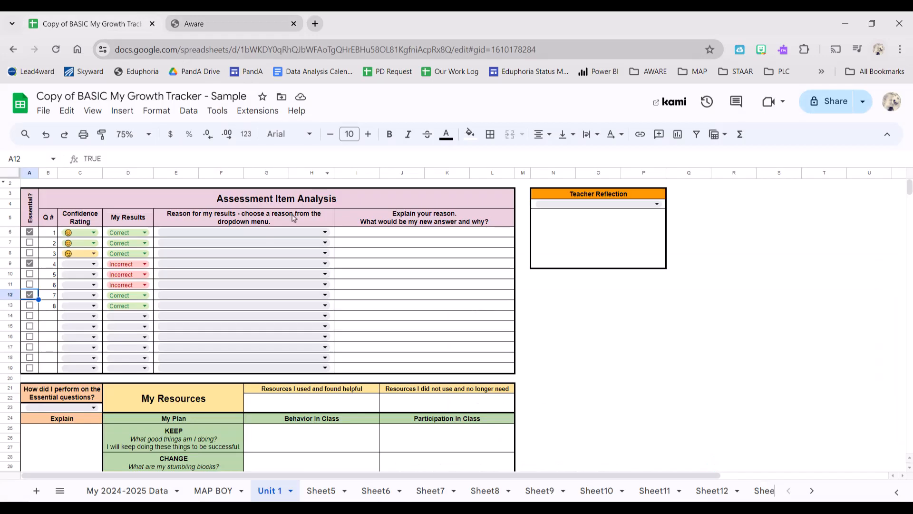
{"action": "left_click", "coordinate": [319, 233]}
{"action": "left_click", "coordinate": [322, 233]}
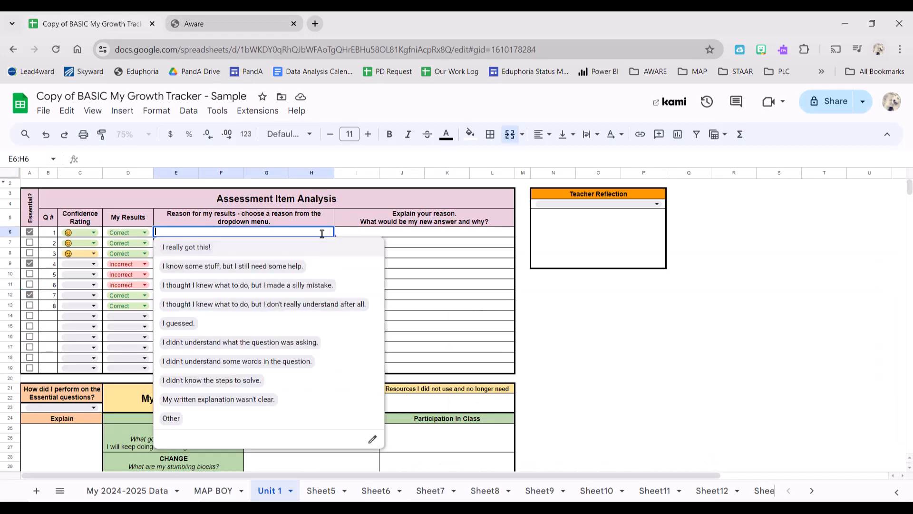
{"action": "left_click", "coordinate": [185, 247]}
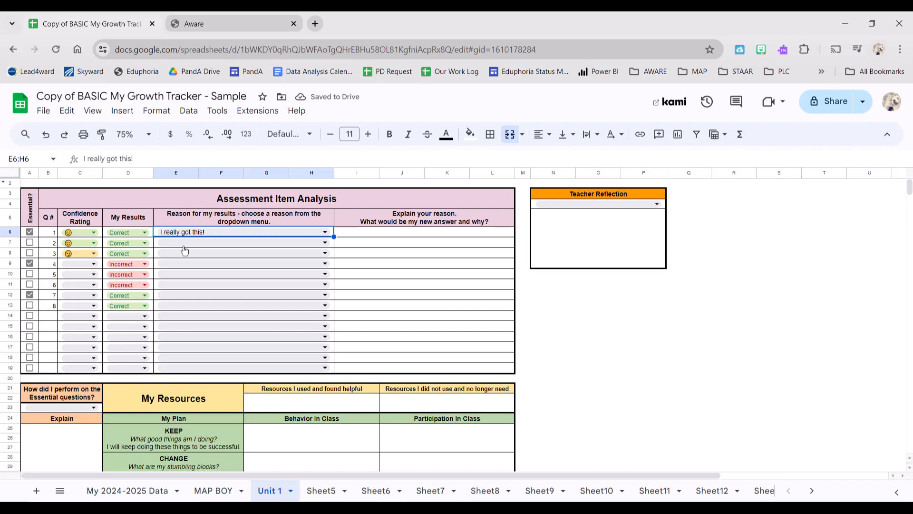
{"action": "left_click", "coordinate": [404, 233]}
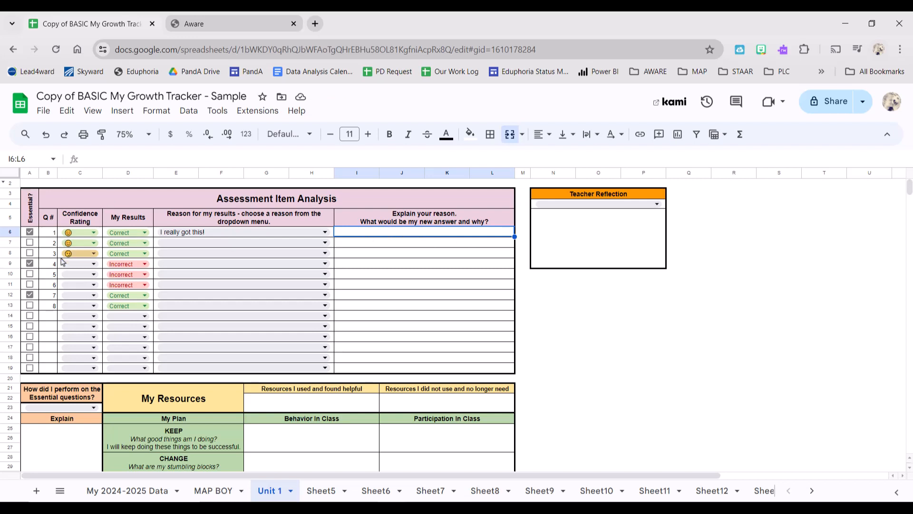
Step: Switch to Aware and review question 4, including its passage, answer choices and confidence rating
{"action": "left_click", "coordinate": [248, 23]}
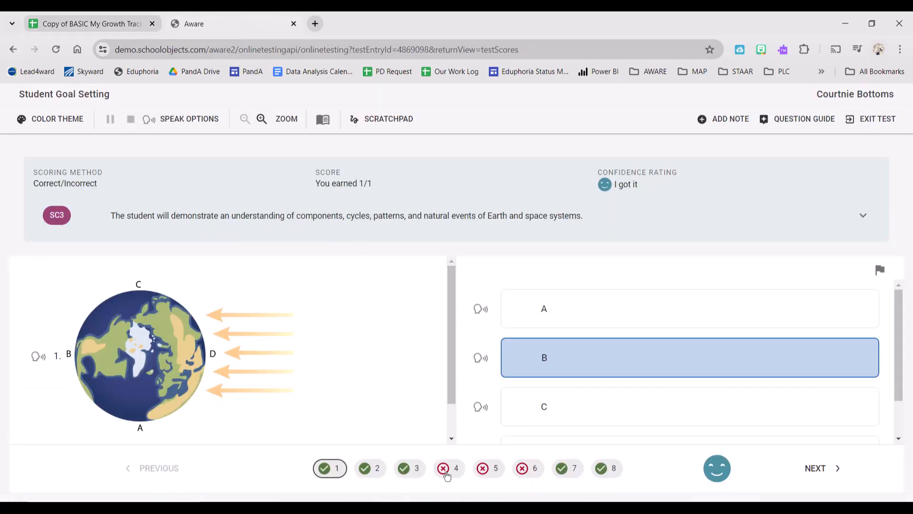
{"action": "left_click", "coordinate": [445, 470]}
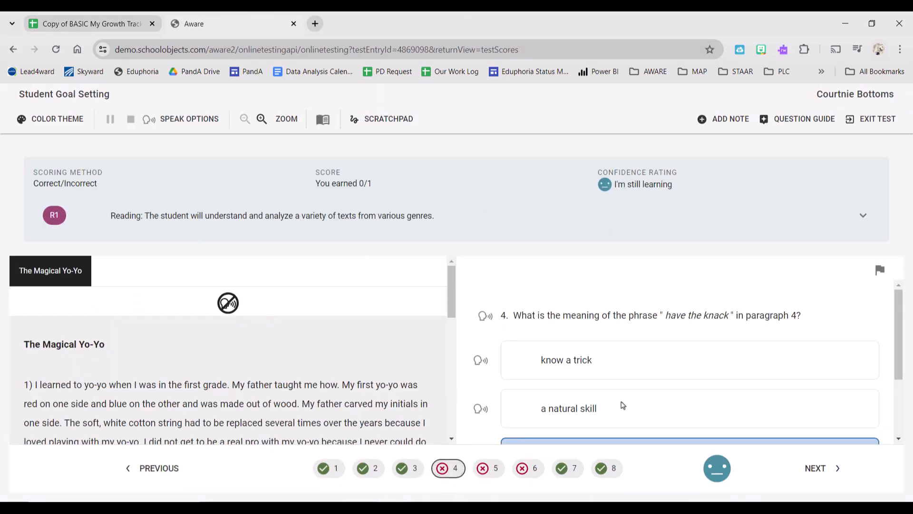
{"action": "scroll", "coordinate": [267, 359], "scroll_direction": "down", "scroll_amount": 5}
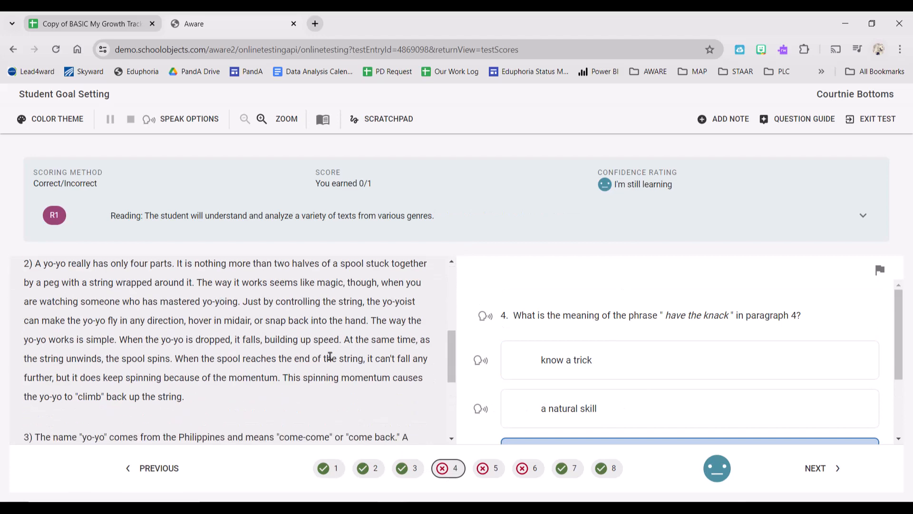
{"action": "scroll", "coordinate": [332, 357], "scroll_direction": "up", "scroll_amount": 5}
{"action": "scroll", "coordinate": [744, 376], "scroll_direction": "down", "scroll_amount": 2}
{"action": "scroll", "coordinate": [743, 376], "scroll_direction": "up", "scroll_amount": 2}
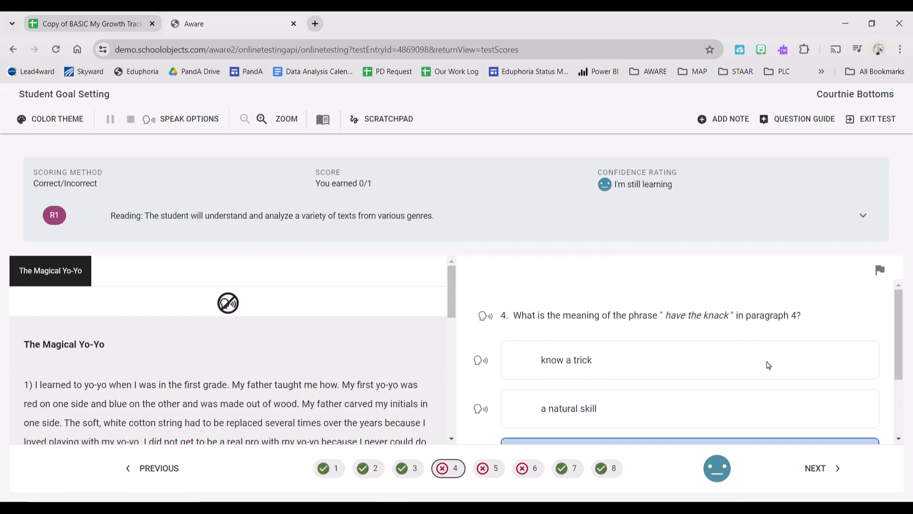
{"action": "scroll", "coordinate": [744, 347], "scroll_direction": "down", "scroll_amount": 2}
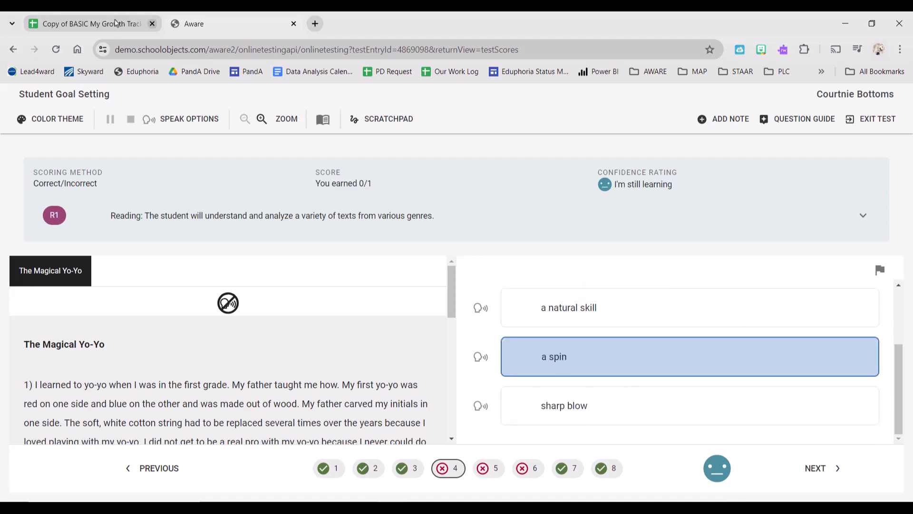
Step: Return to the tracker and choose "I didn't understand what the question was asking." as the reason for question 4
{"action": "left_click", "coordinate": [117, 24]}
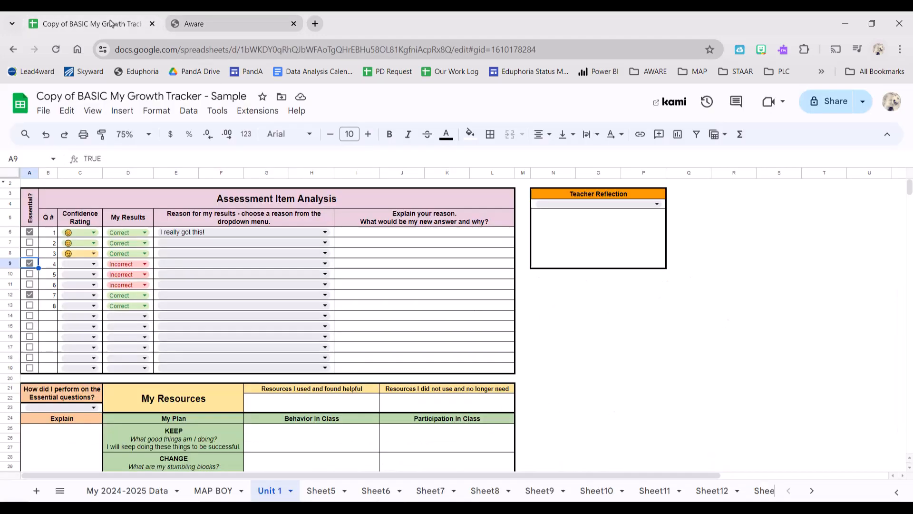
{"action": "left_click", "coordinate": [323, 264]}
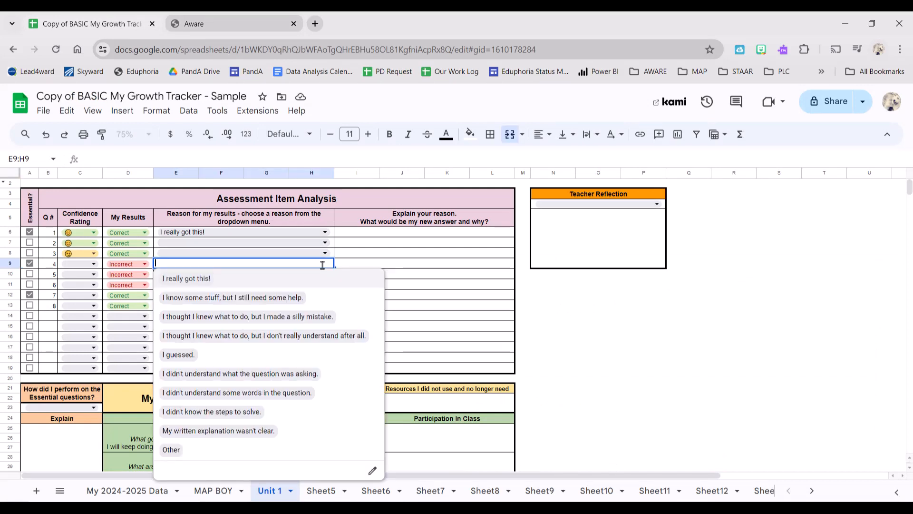
{"action": "left_click", "coordinate": [250, 374]}
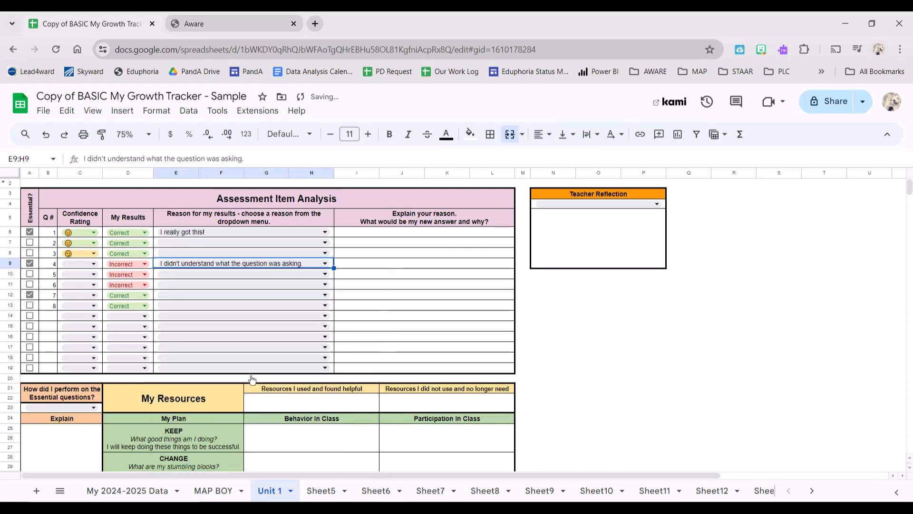
Step: Enter "My new answer is ____ because ____." as the explanation for question 4
{"action": "left_click", "coordinate": [360, 265]}
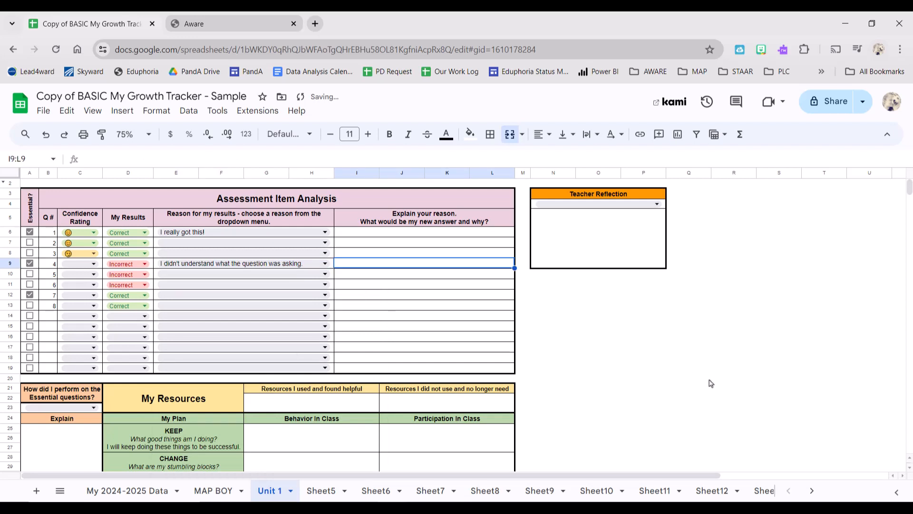
{"action": "type", "text": "My new a"}
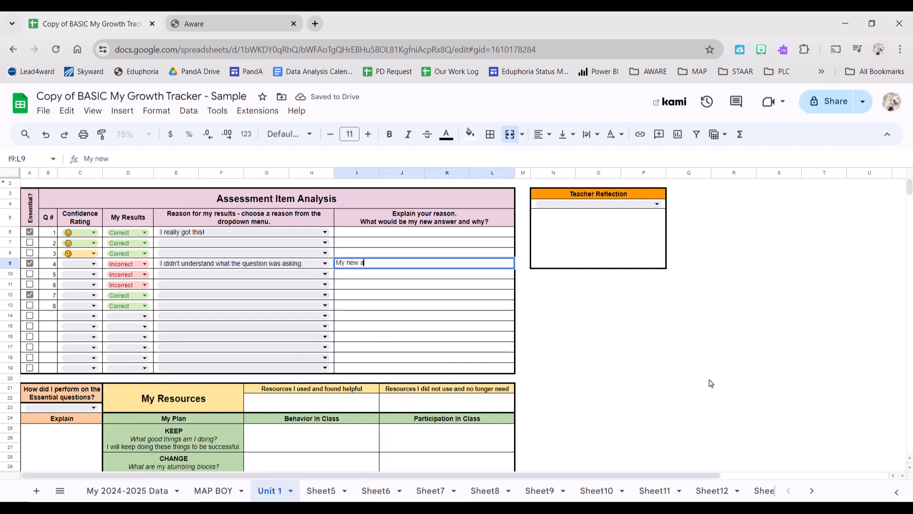
{"action": "type", "text": "nswer is "}
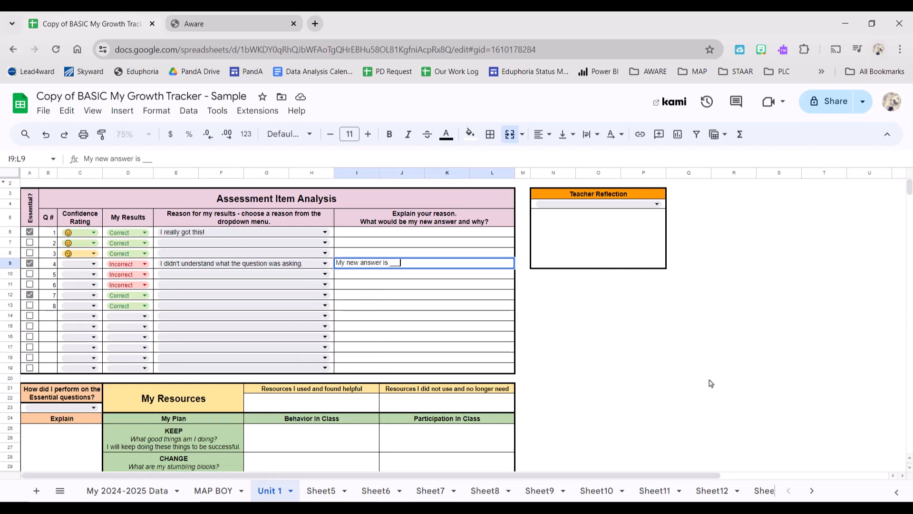
{"action": "type", "text": "____ because ____."}
{"action": "key", "text": "Return"}
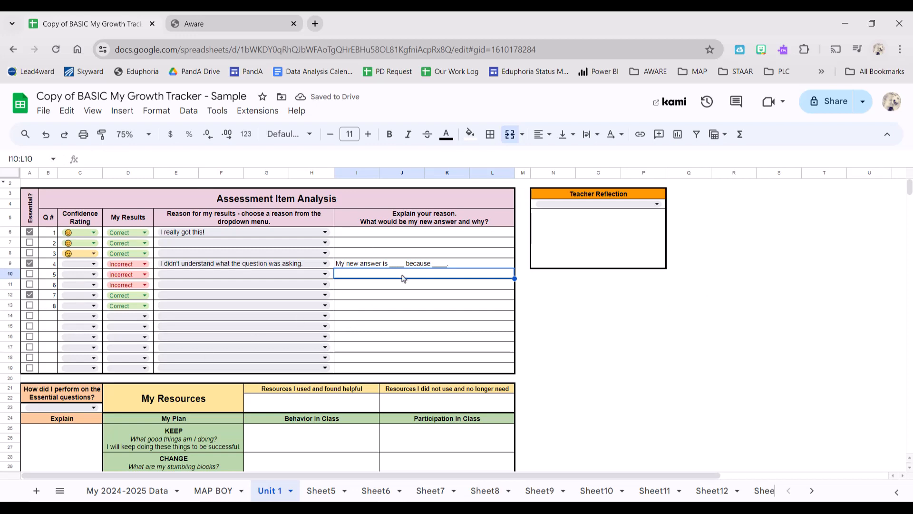
Step: Answer "How did I perform on the Essential questions?" with "I need more practice"
{"action": "scroll", "coordinate": [404, 281], "scroll_direction": "down", "scroll_amount": 3}
{"action": "scroll", "coordinate": [79, 419], "scroll_direction": "up", "scroll_amount": 3}
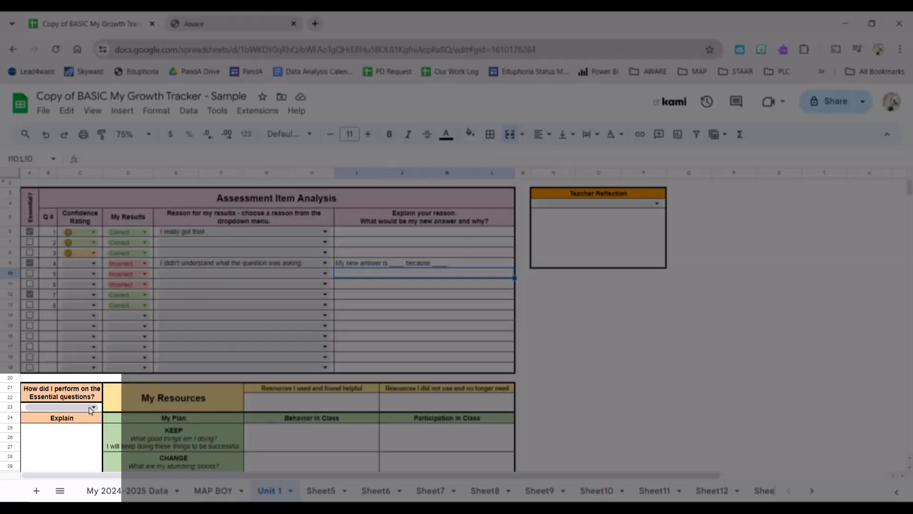
{"action": "left_click", "coordinate": [94, 408]}
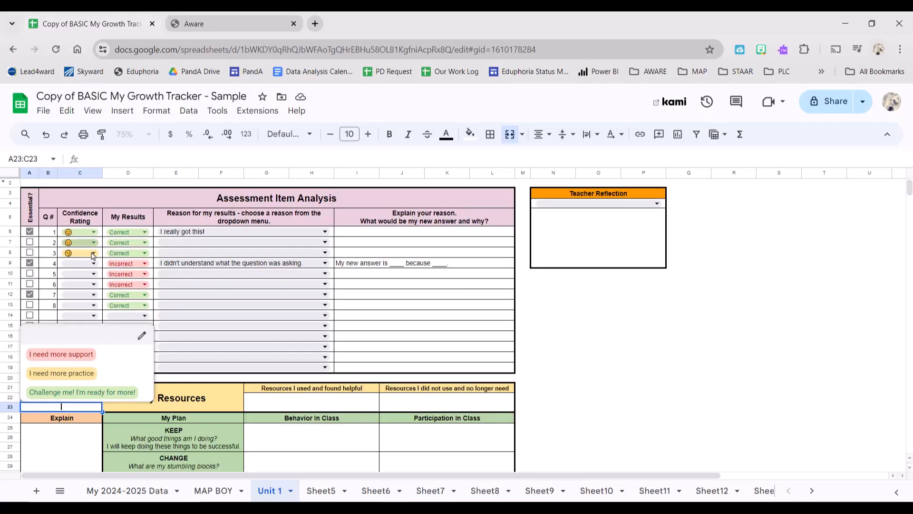
{"action": "left_click", "coordinate": [52, 374]}
Step: Enter "I'm almost there, but I need a little more practice" in the Explain cell for the Essential questions
{"action": "scroll", "coordinate": [50, 388], "scroll_direction": "down", "scroll_amount": 1}
{"action": "left_click", "coordinate": [61, 390]}
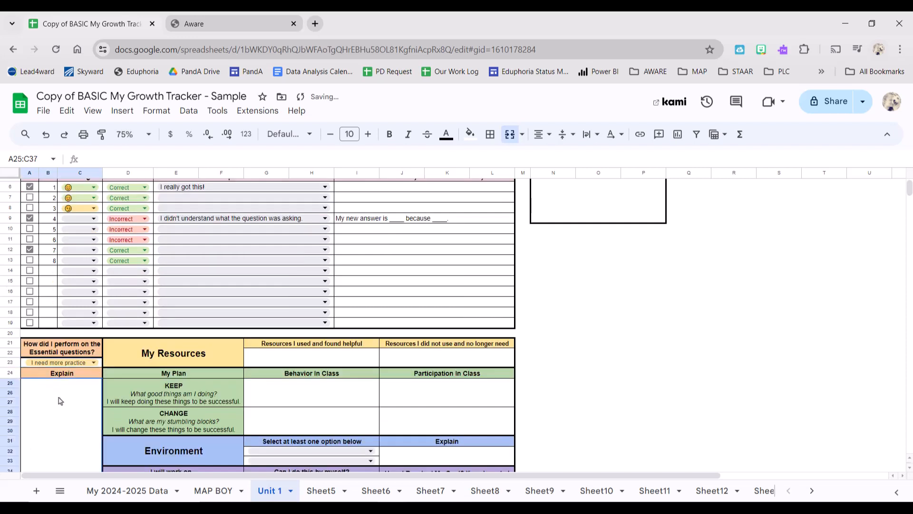
{"action": "type", "text": "I'm"}
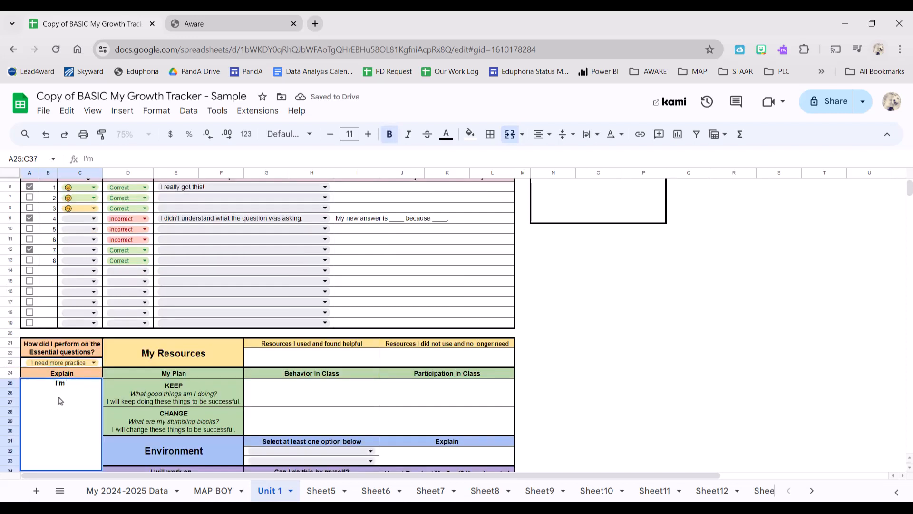
{"action": "type", "text": " almost there, but"}
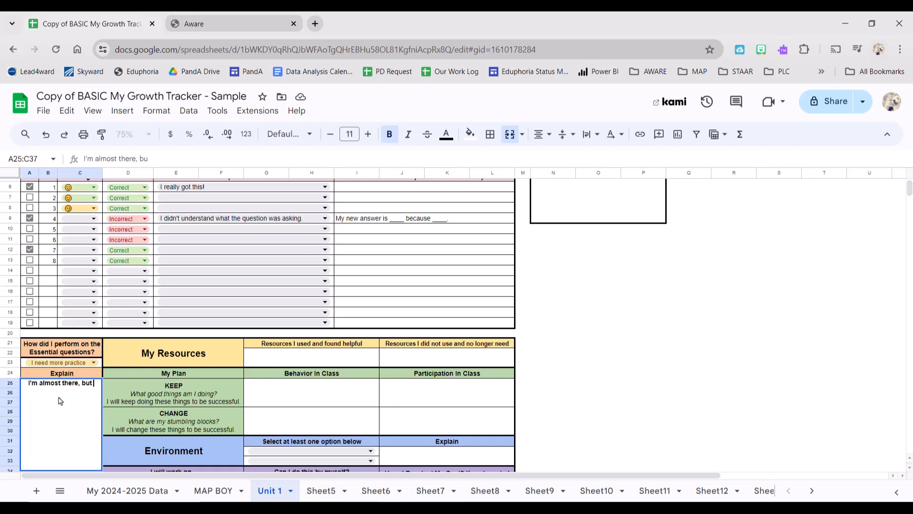
{"action": "type", "text": " I need a litt"}
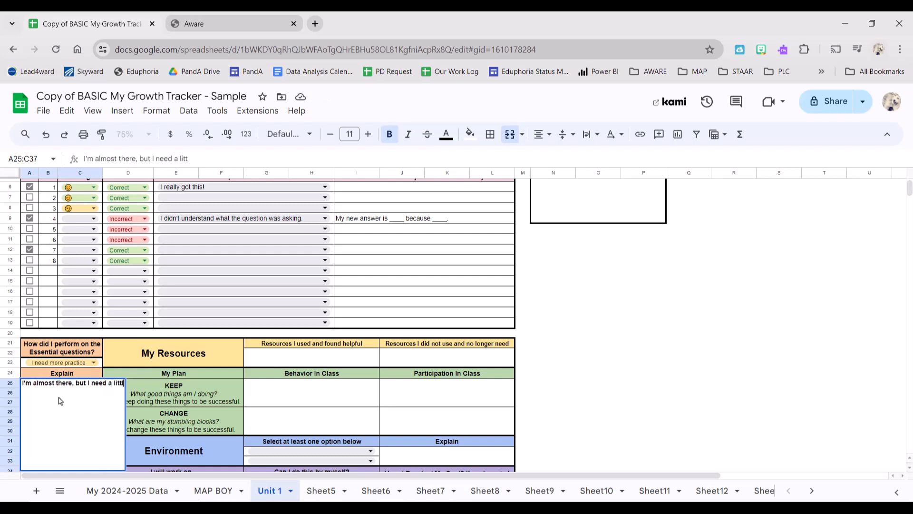
{"action": "type", "text": "le more pra"}
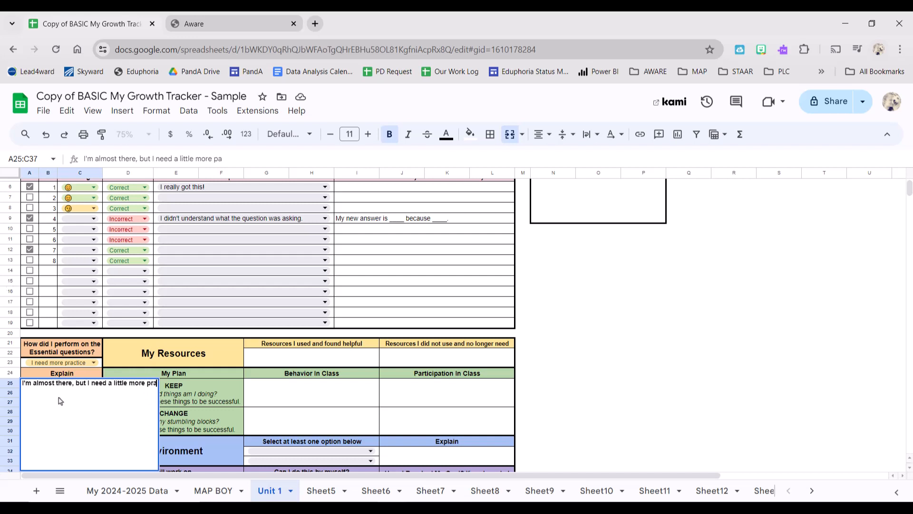
{"action": "type", "text": "ctice"}
{"action": "key", "text": "Return"}
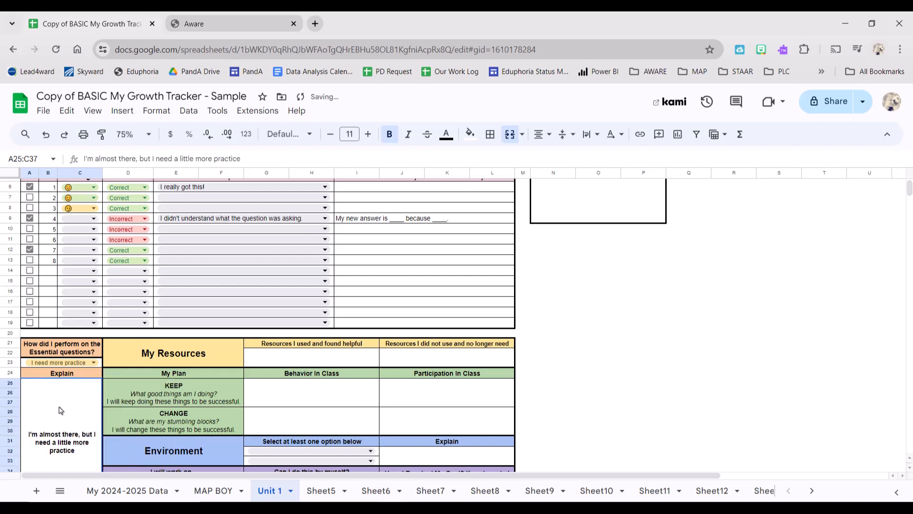
Step: Examine the My Resources section and the Keep and Change rows of My Plan for behavior and participation in class
{"action": "scroll", "coordinate": [516, 393], "scroll_direction": "down", "scroll_amount": 2}
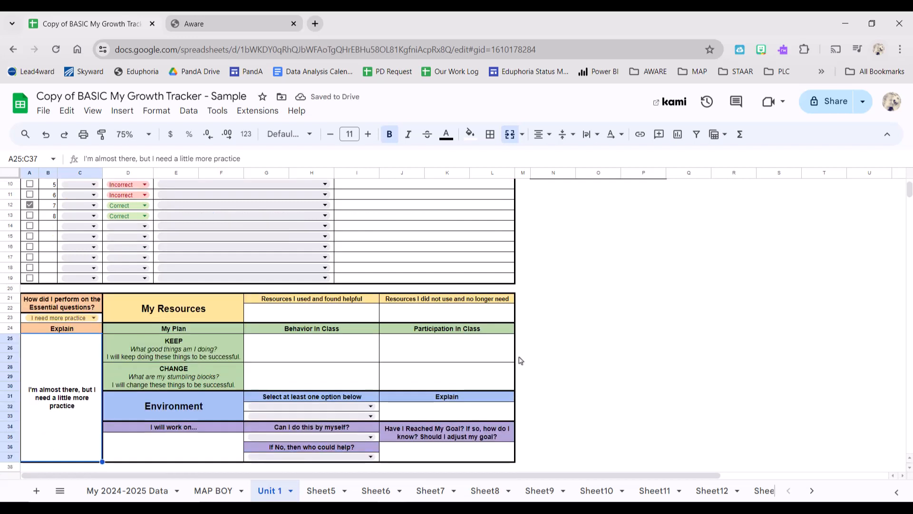
{"action": "left_click_drag", "start_coordinate": [226, 314], "coordinate": [422, 310]}
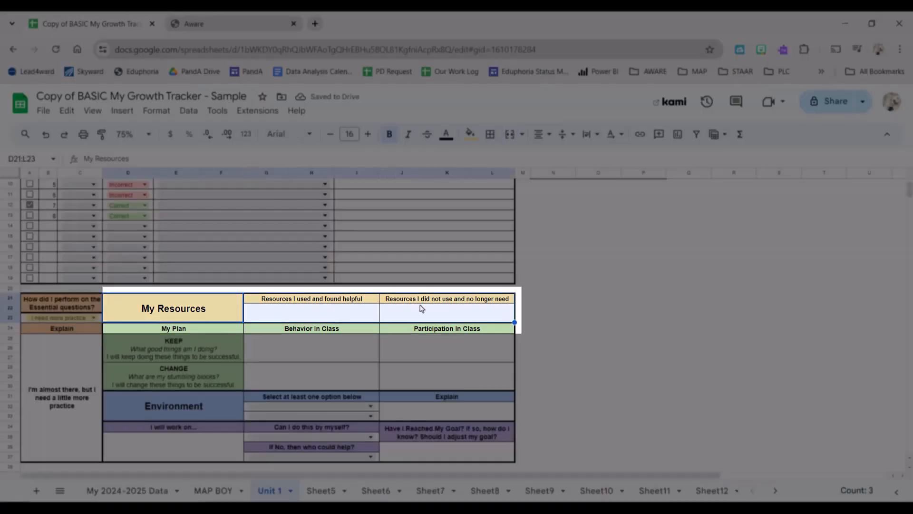
{"action": "left_click", "coordinate": [362, 315]}
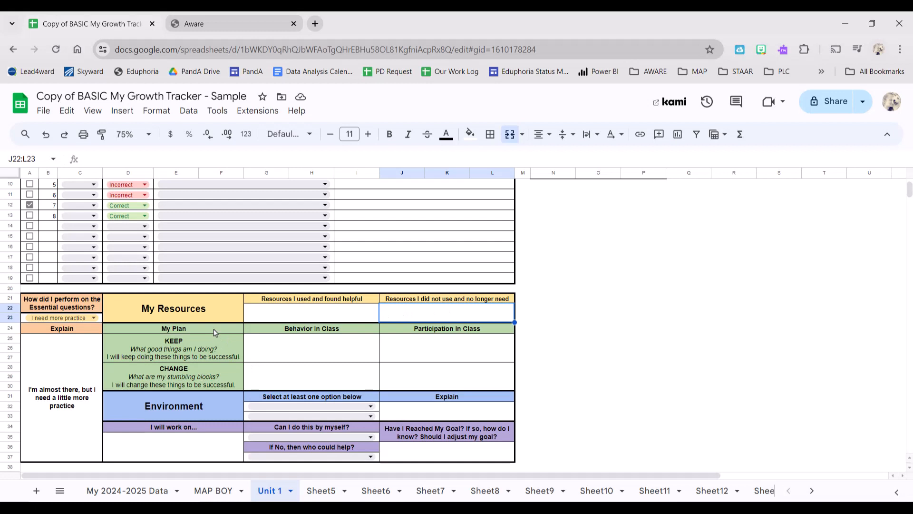
{"action": "left_click_drag", "start_coordinate": [215, 329], "coordinate": [403, 377]}
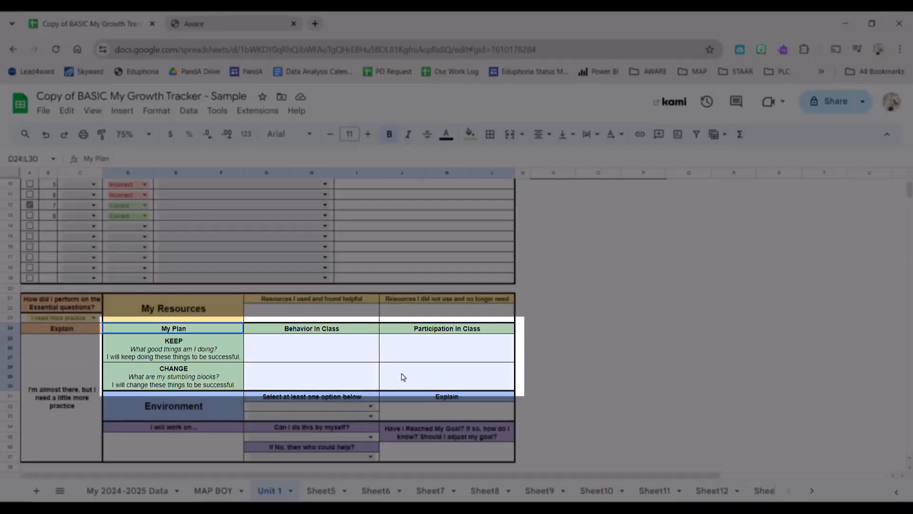
{"action": "left_click", "coordinate": [346, 354]}
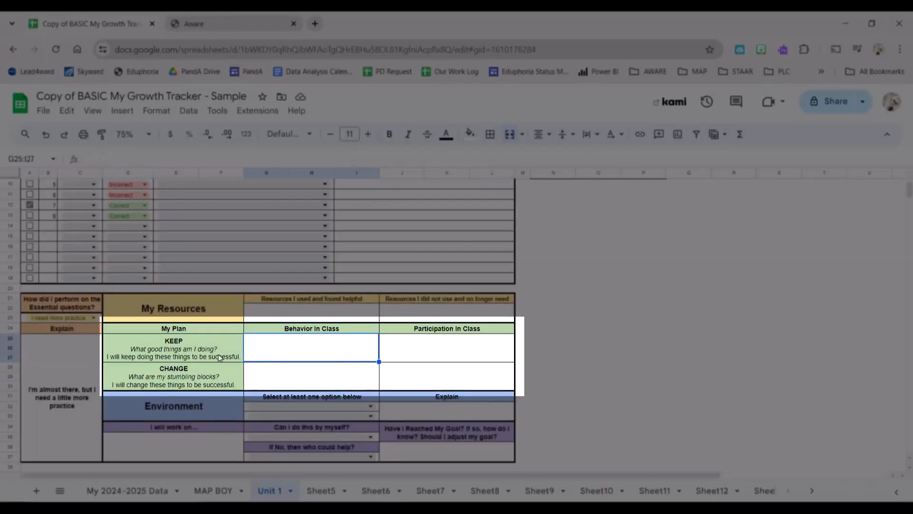
{"action": "left_click", "coordinate": [191, 347]}
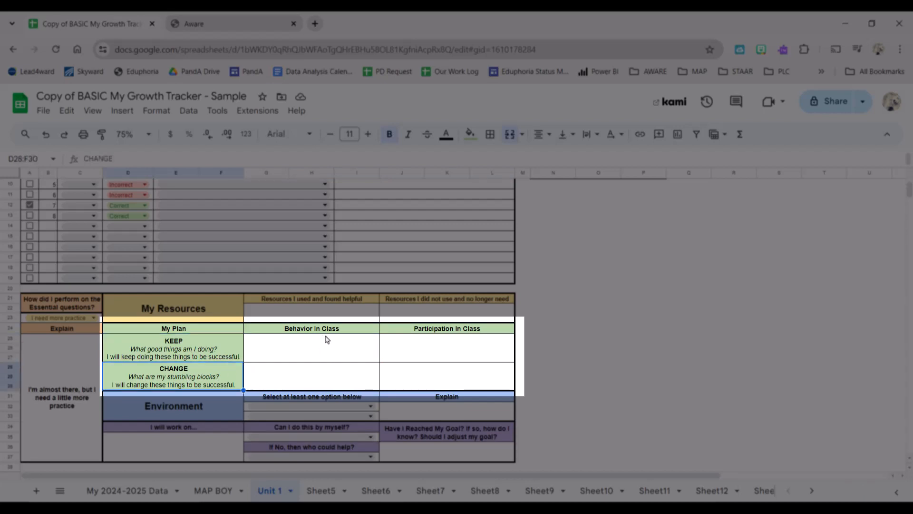
{"action": "left_click_drag", "start_coordinate": [326, 346], "coordinate": [322, 378]}
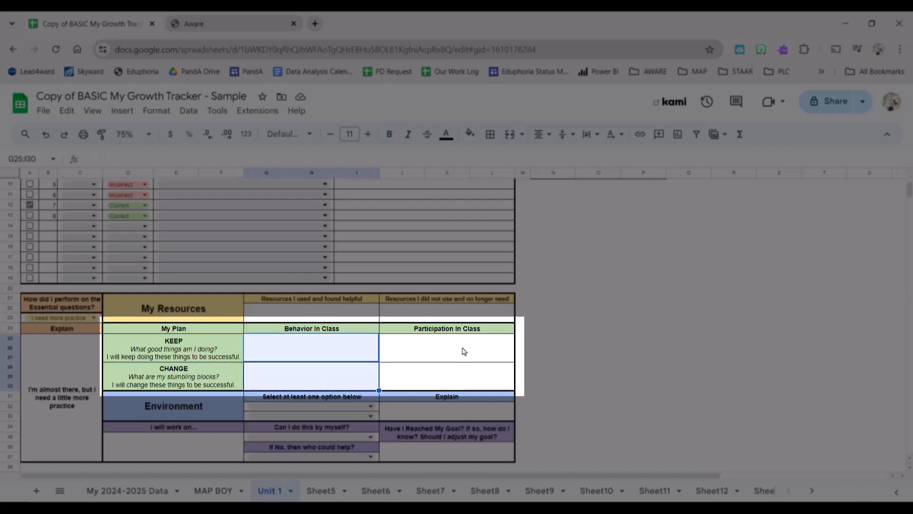
{"action": "left_click_drag", "start_coordinate": [464, 351], "coordinate": [465, 379]}
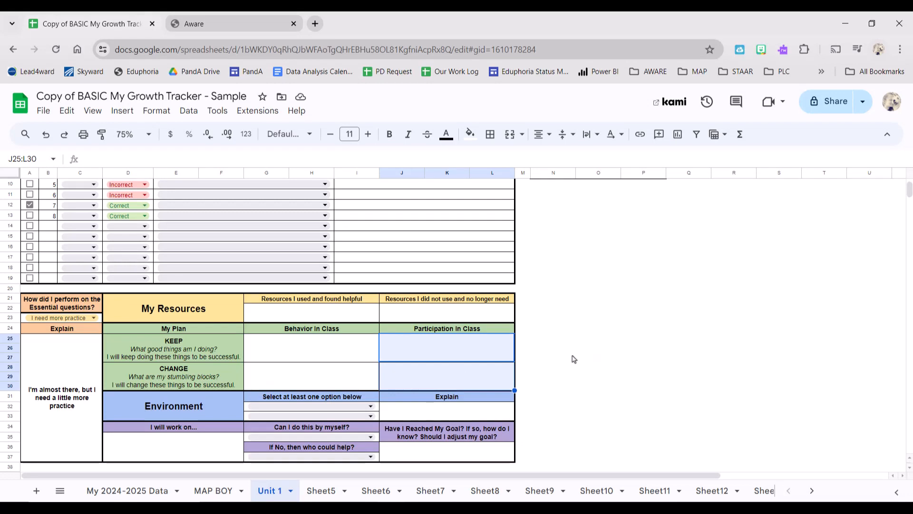
Step: Set the Environment options to "I was having a bad day" and "The room was too bright or dark", and select the section's Explain cell
{"action": "left_click", "coordinate": [221, 407]}
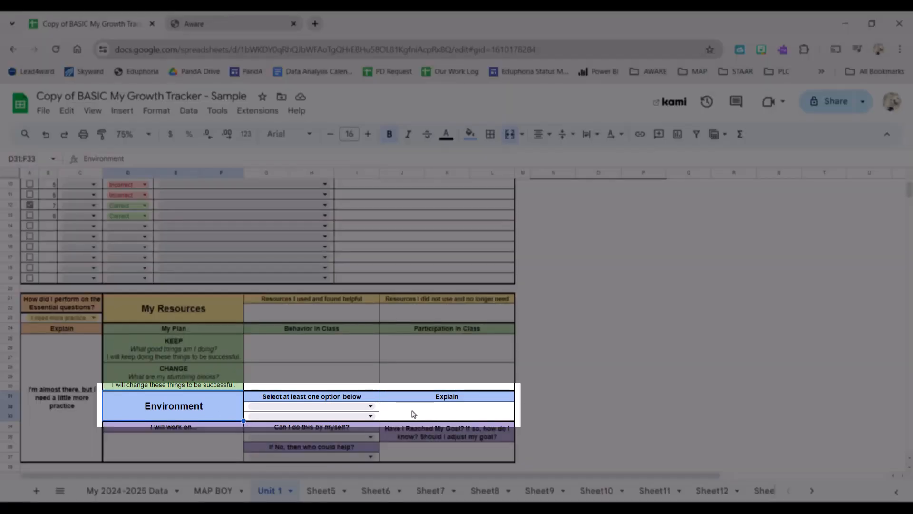
{"action": "left_click", "coordinate": [371, 408]}
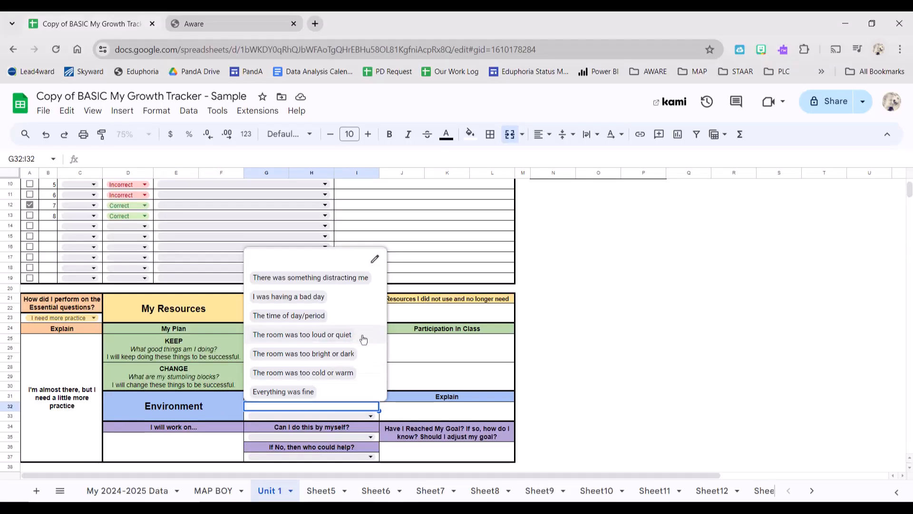
{"action": "left_click", "coordinate": [291, 299]}
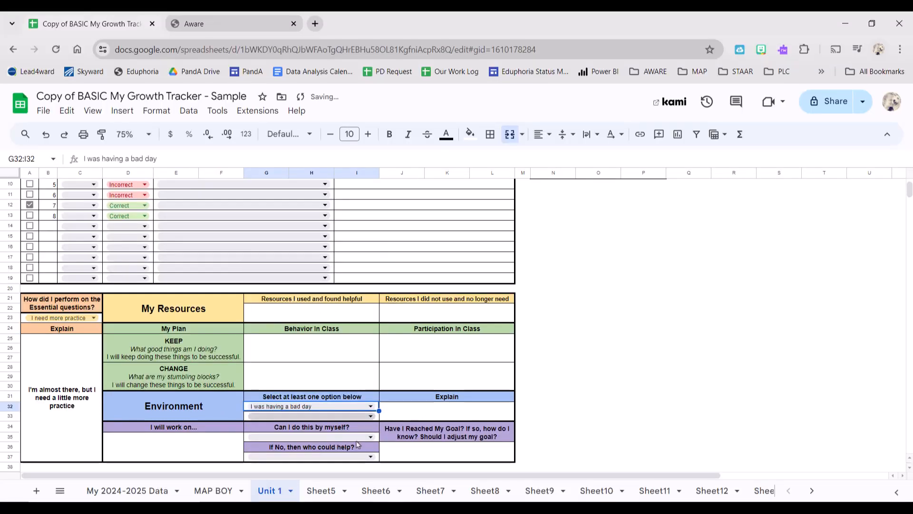
{"action": "left_click", "coordinate": [361, 417]}
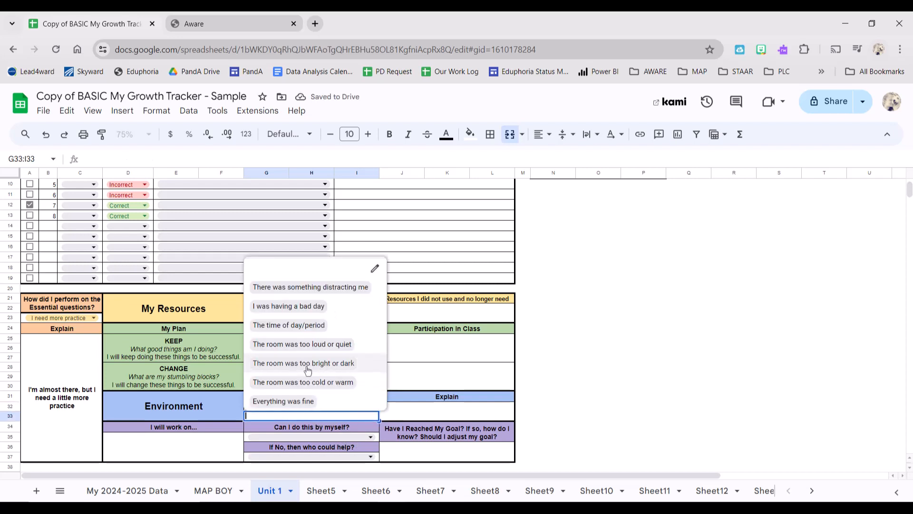
{"action": "left_click", "coordinate": [289, 367]}
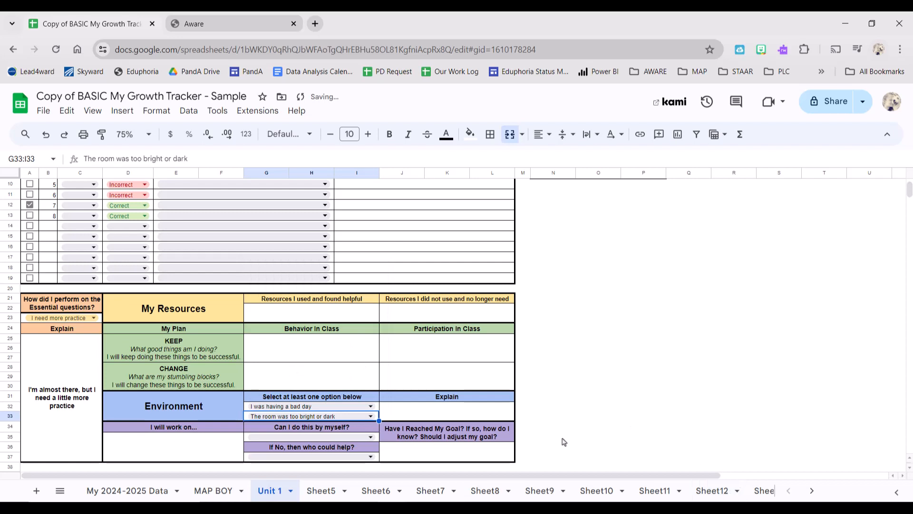
{"action": "left_click", "coordinate": [434, 416]}
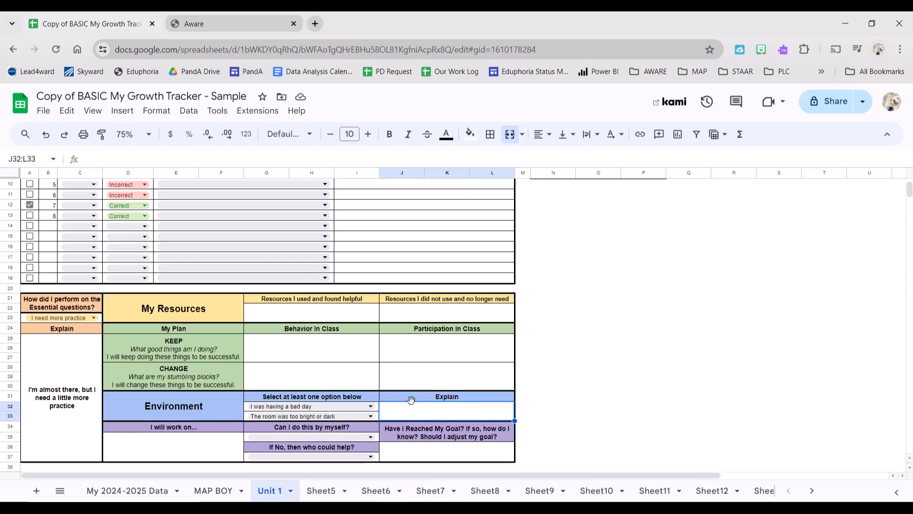
Step: Enter "using my scratch paper." in the cell under "I will work on..."
{"action": "left_click", "coordinate": [213, 453]}
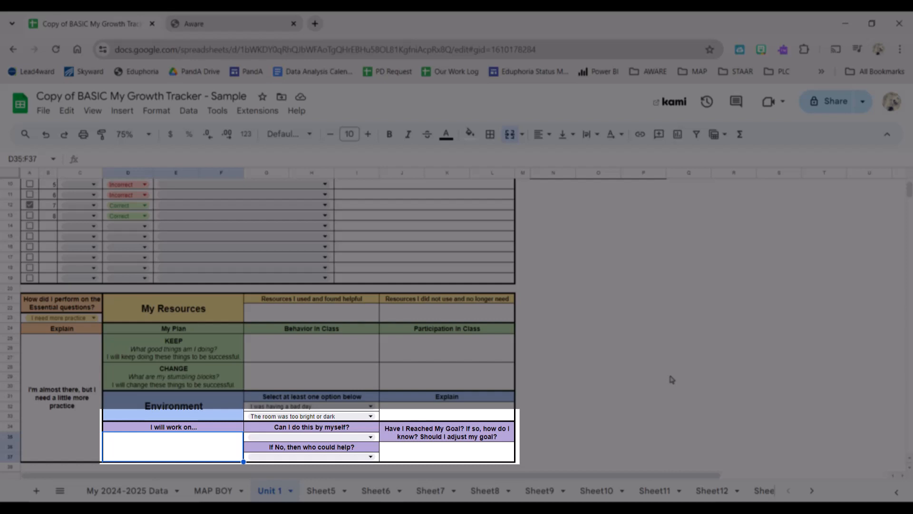
{"action": "type", "text": "usig"}
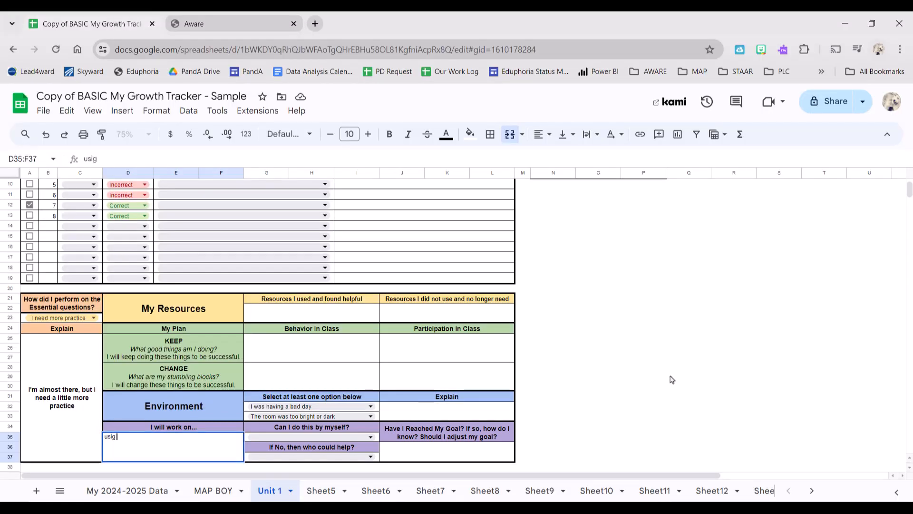
{"action": "key", "text": "BackSpace"}
{"action": "type", "text": "ng my scratch paper."}
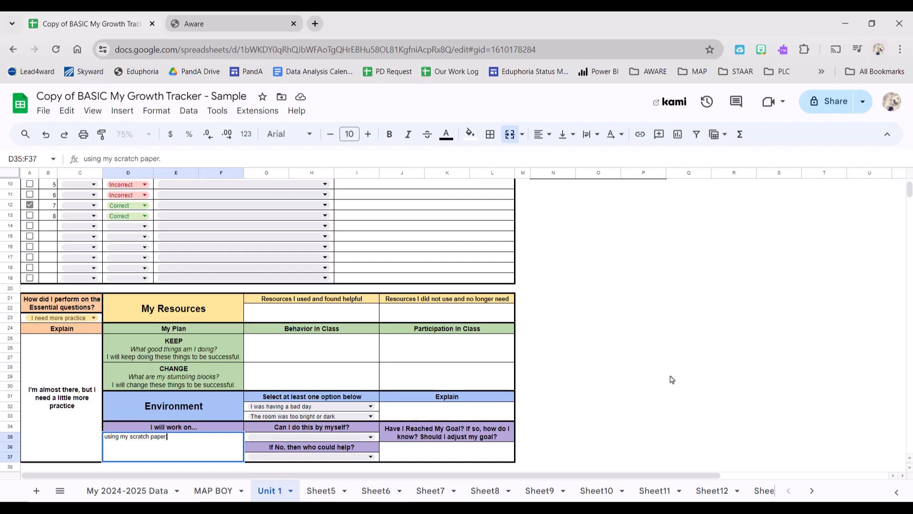
{"action": "key", "text": "Return"}
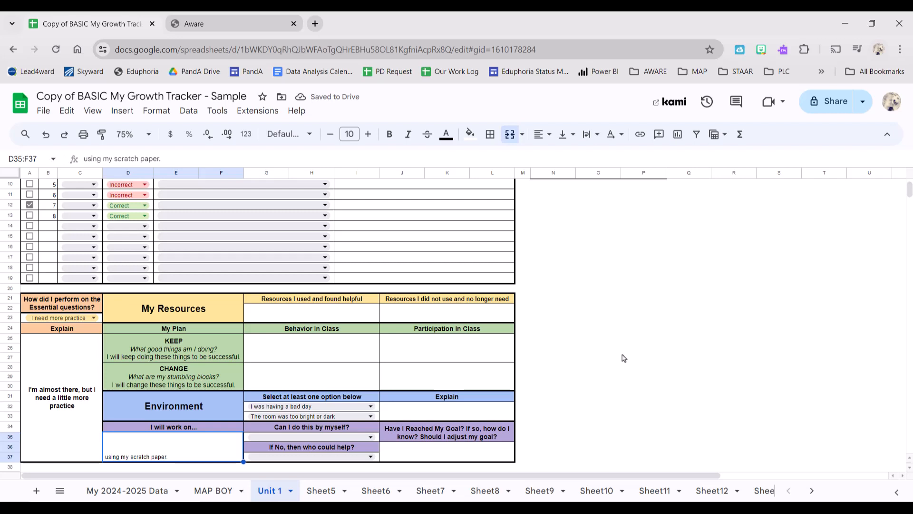
Step: Answer "Can I do this by myself?" with "Yes", and select the answer cell for who could help
{"action": "left_click", "coordinate": [369, 434]}
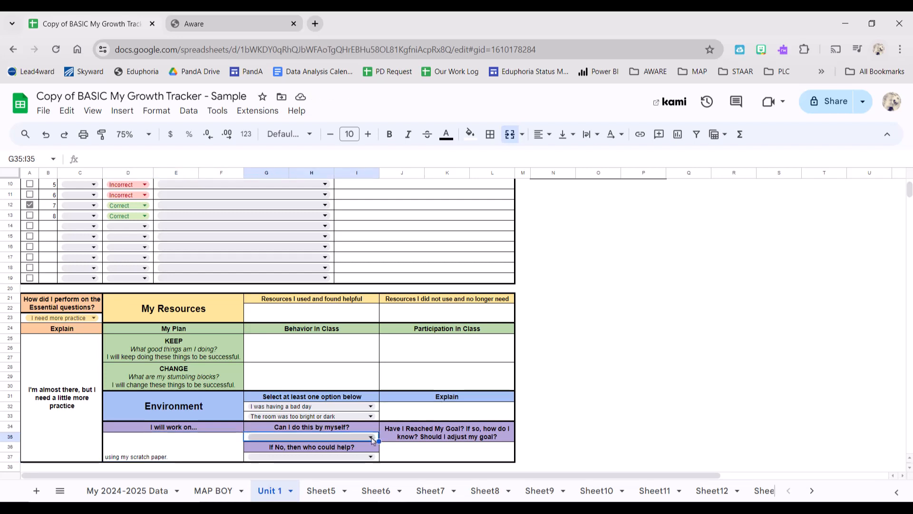
{"action": "left_click", "coordinate": [369, 434]}
{"action": "left_click", "coordinate": [295, 430]}
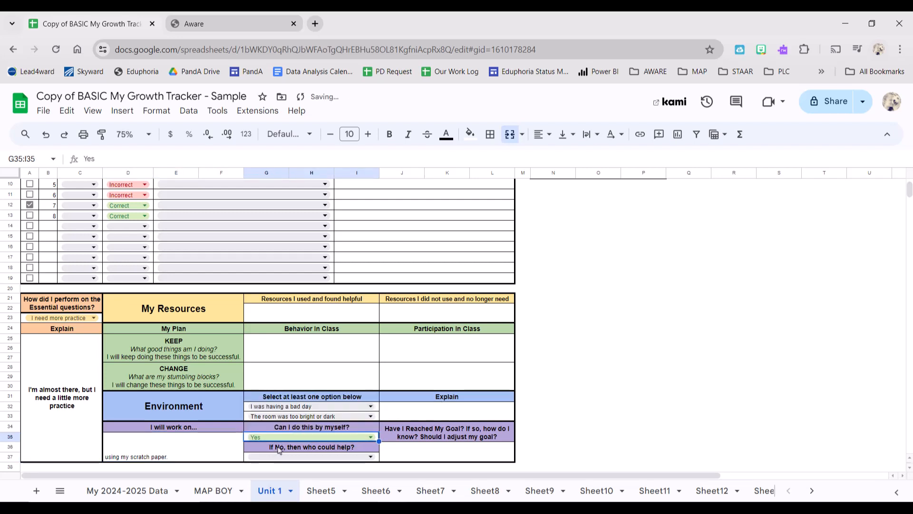
{"action": "left_click", "coordinate": [369, 457]}
Step: Enter "I haven't reached my goal yet, but I will continue with the same goal." under "Have I Reached My Goal?"
{"action": "left_click", "coordinate": [434, 457]}
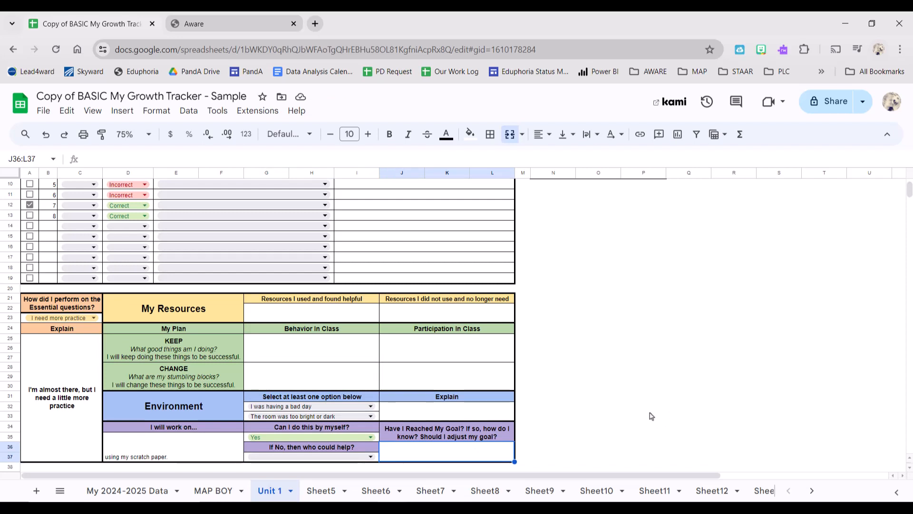
{"action": "type", "text": "I h"}
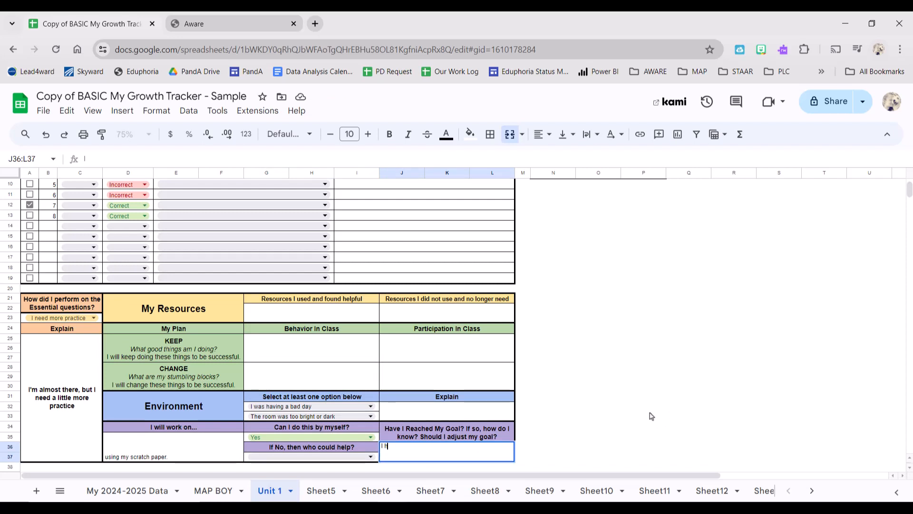
{"action": "type", "text": "aven't reached my"}
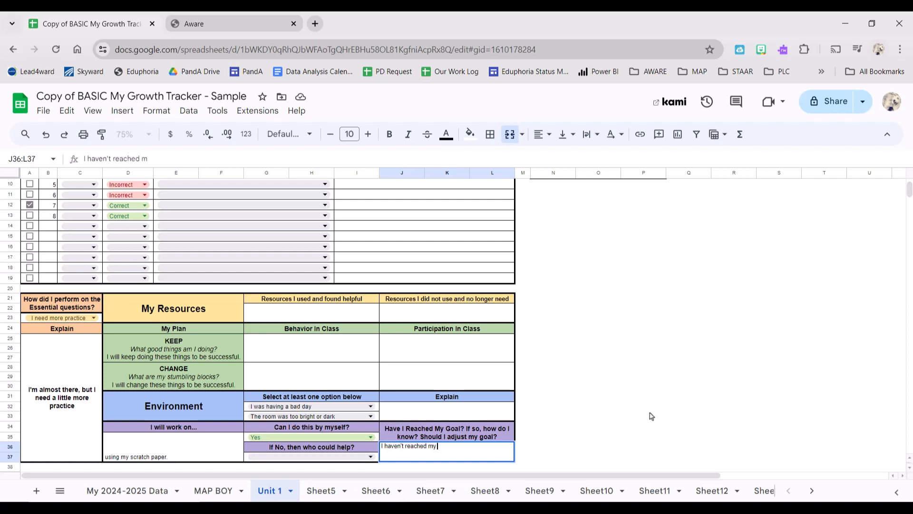
{"action": "type", "text": " goal yet, but I will "}
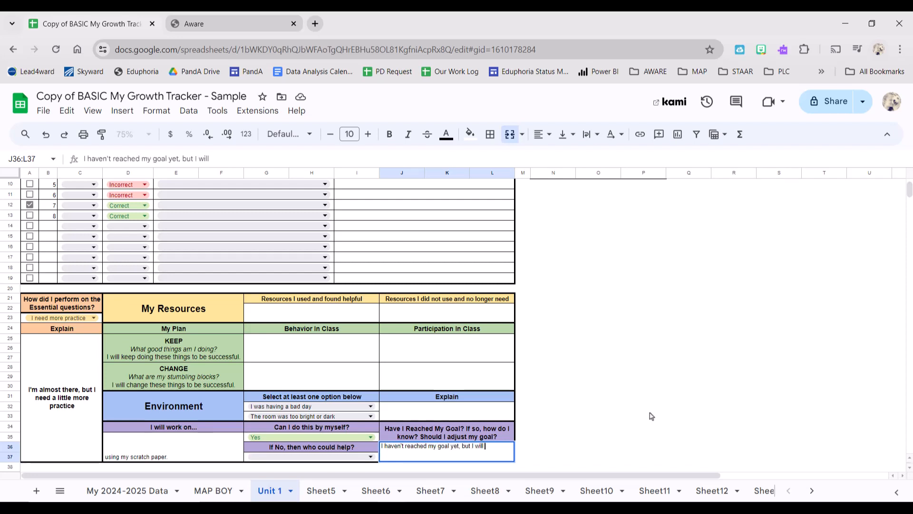
{"action": "type", "text": "continue with the same goal."}
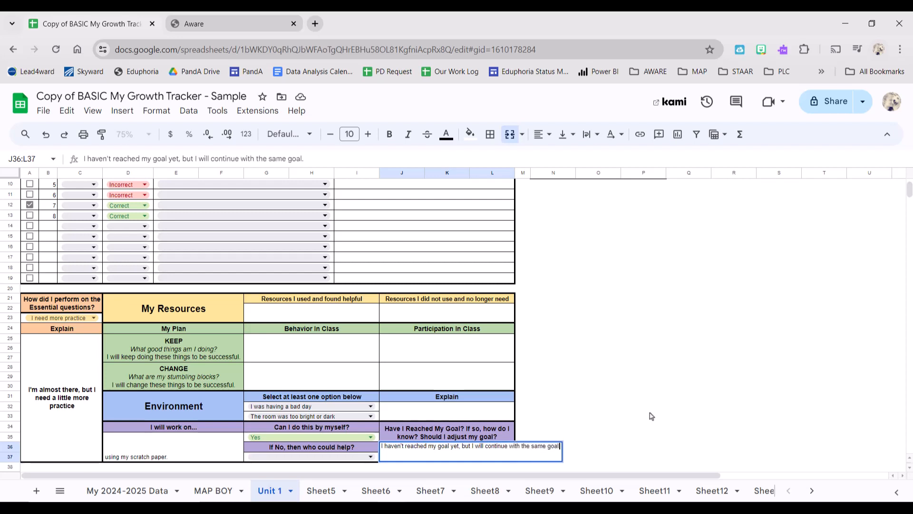
{"action": "key", "text": "Return"}
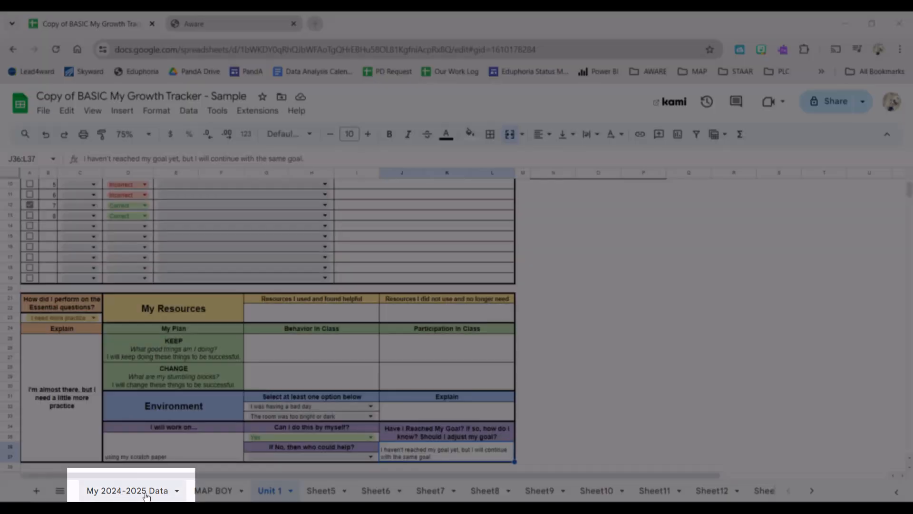
Step: On the My 2024-2025 Data sheet, review the My goal cell and add "Unit 2" as the assessment below Unit 1
{"action": "left_click", "coordinate": [146, 496]}
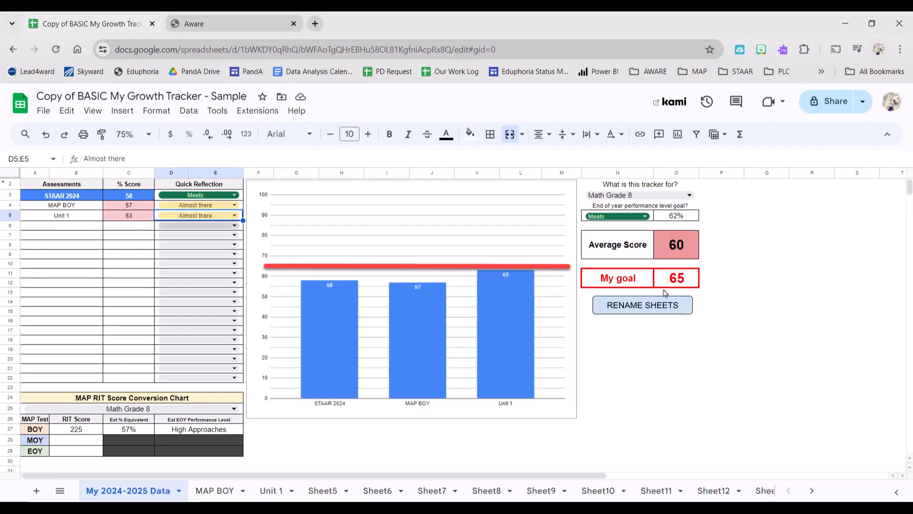
{"action": "left_click", "coordinate": [670, 278]}
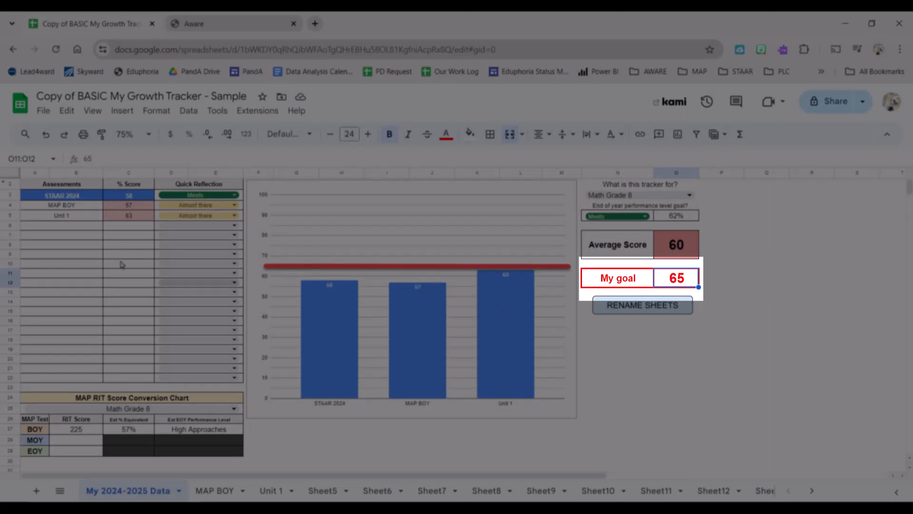
{"action": "left_click", "coordinate": [60, 221]}
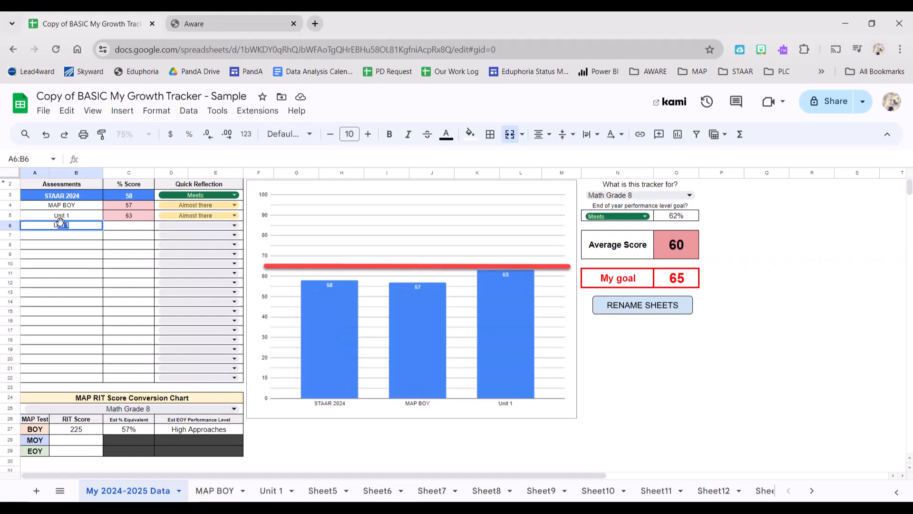
{"action": "type", "text": "Unit 2"}
{"action": "key", "text": "Tab"}
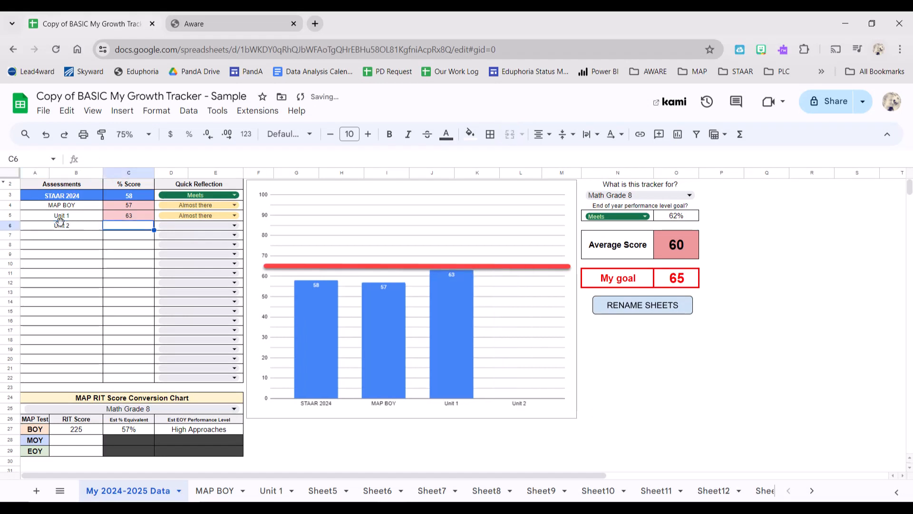